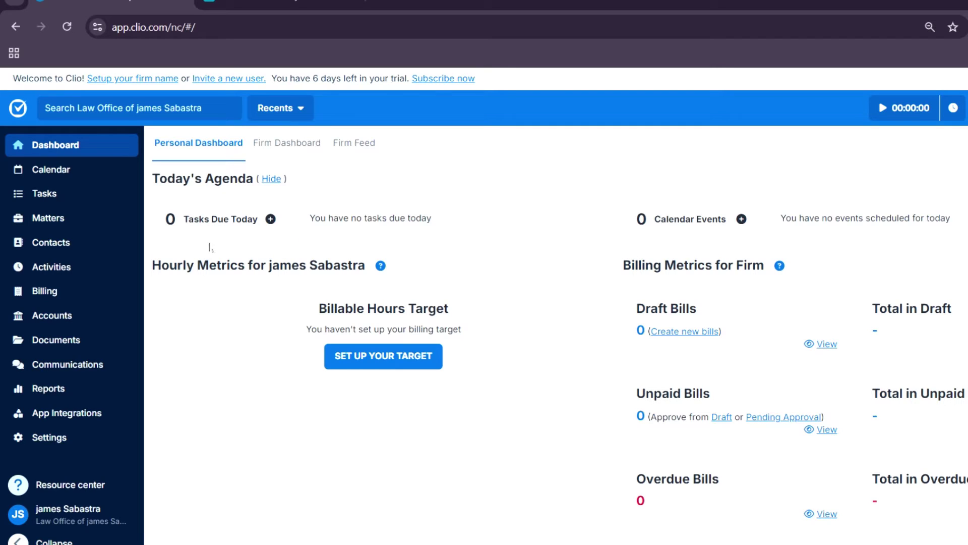
Highlight the empty tasks and events messages and the firm billing metrics on the dashboard
{"action": "left_click_drag", "start_coordinate": [316, 224], "coordinate": [476, 223]}
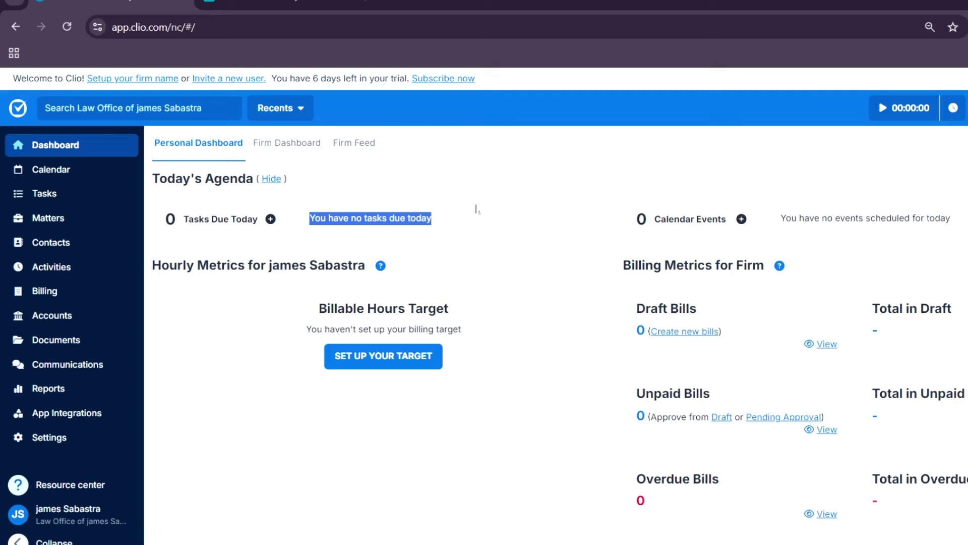
{"action": "left_click", "coordinate": [487, 187]}
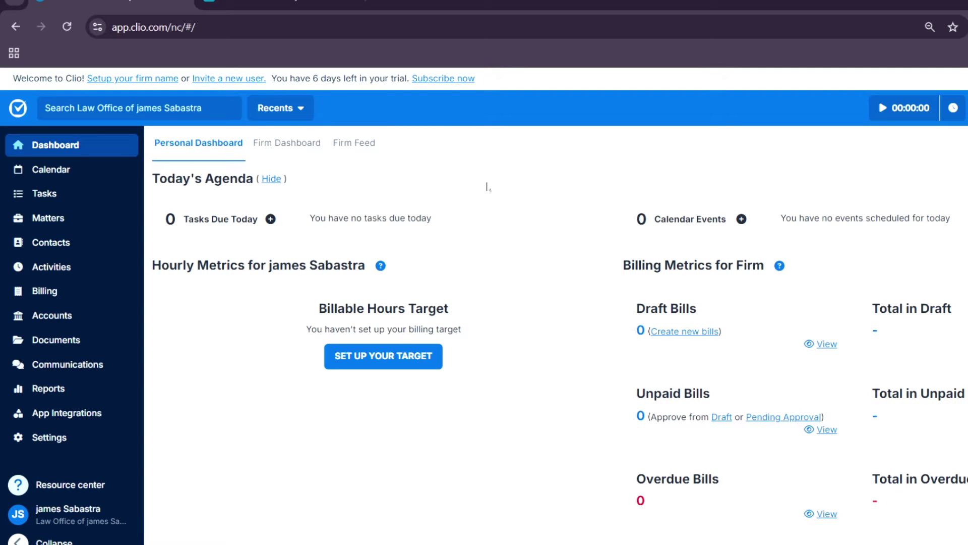
{"action": "left_click_drag", "start_coordinate": [784, 225], "coordinate": [954, 226]}
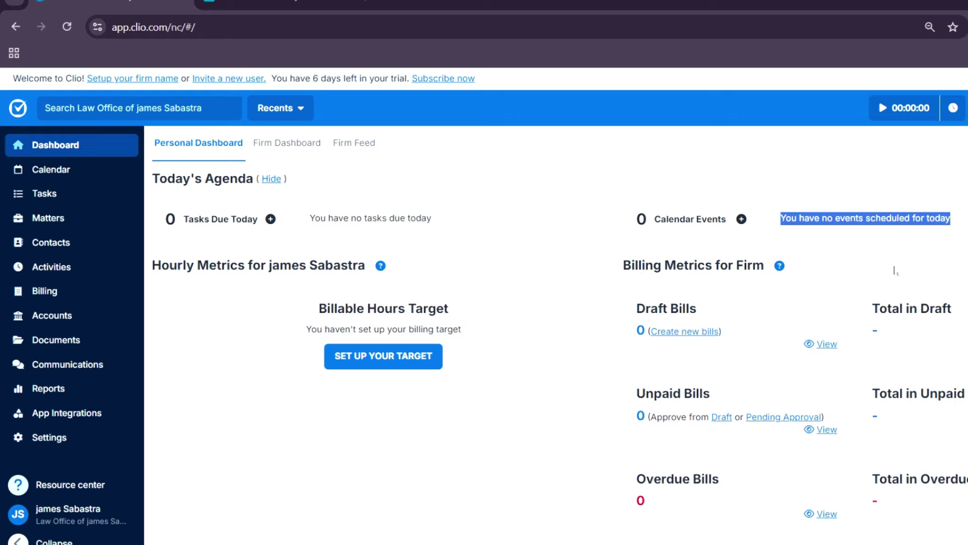
{"action": "left_click_drag", "start_coordinate": [742, 322], "coordinate": [607, 323]}
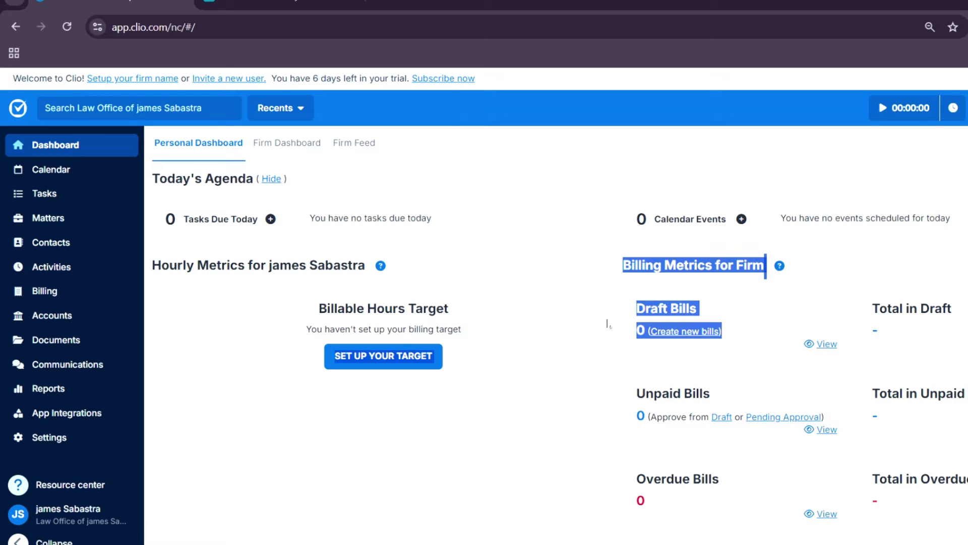
{"action": "left_click", "coordinate": [585, 425]}
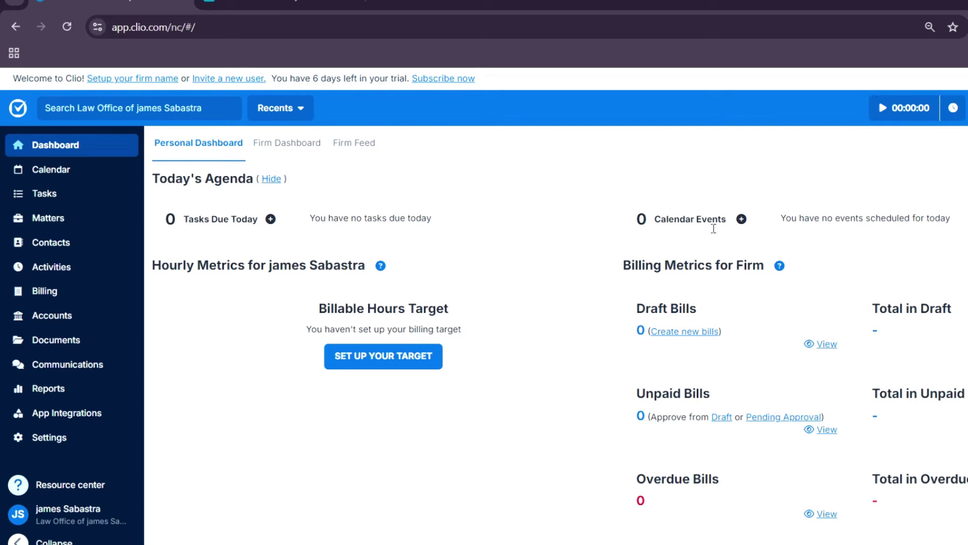
Look over a blank New event form, leave it unsaved, and return past the Clio Accounting error
{"action": "left_click", "coordinate": [742, 220]}
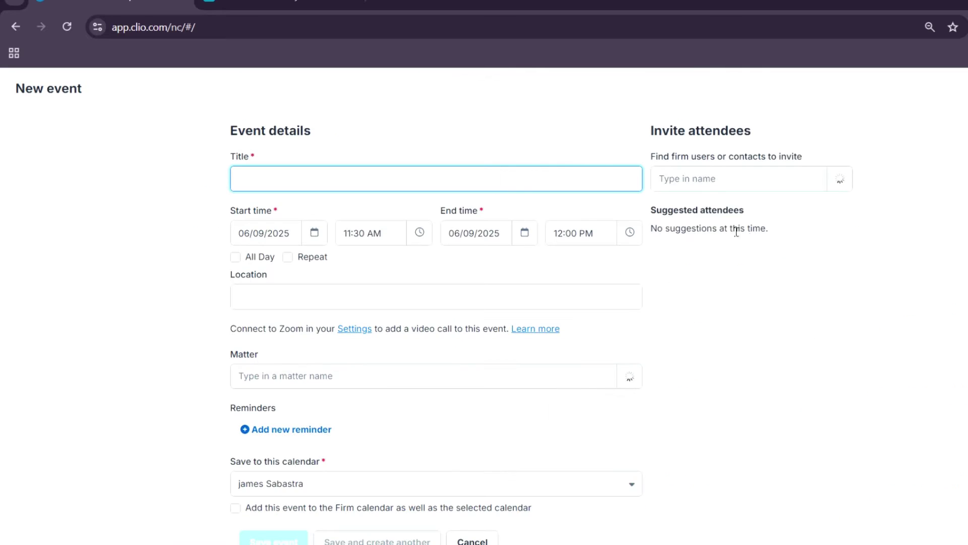
{"action": "scroll", "coordinate": [301, 312], "scroll_direction": "down", "scroll_amount": 1}
{"action": "scroll", "coordinate": [301, 316], "scroll_direction": "down", "scroll_amount": 2}
{"action": "scroll", "coordinate": [368, 363], "scroll_direction": "up", "scroll_amount": 3}
{"action": "left_click", "coordinate": [7, 30]}
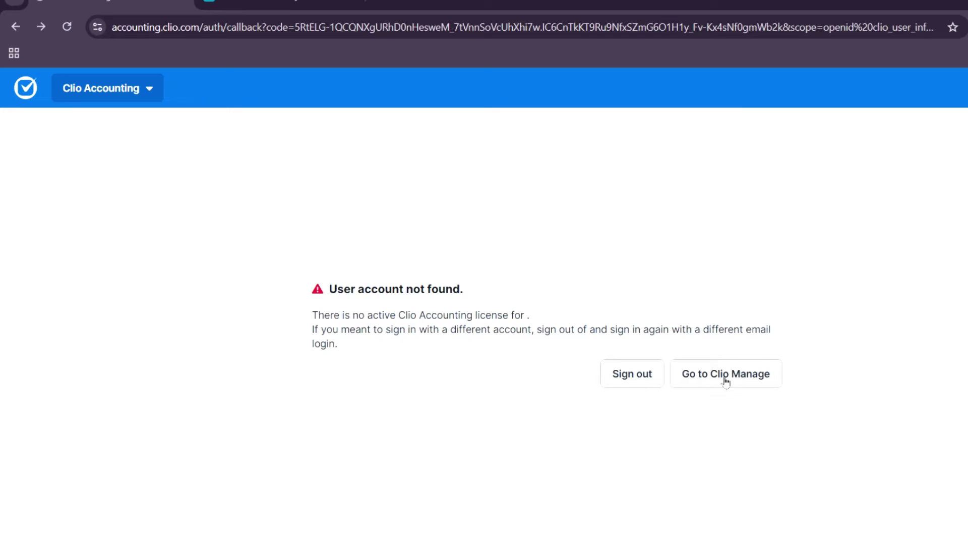
{"action": "left_click", "coordinate": [726, 379]}
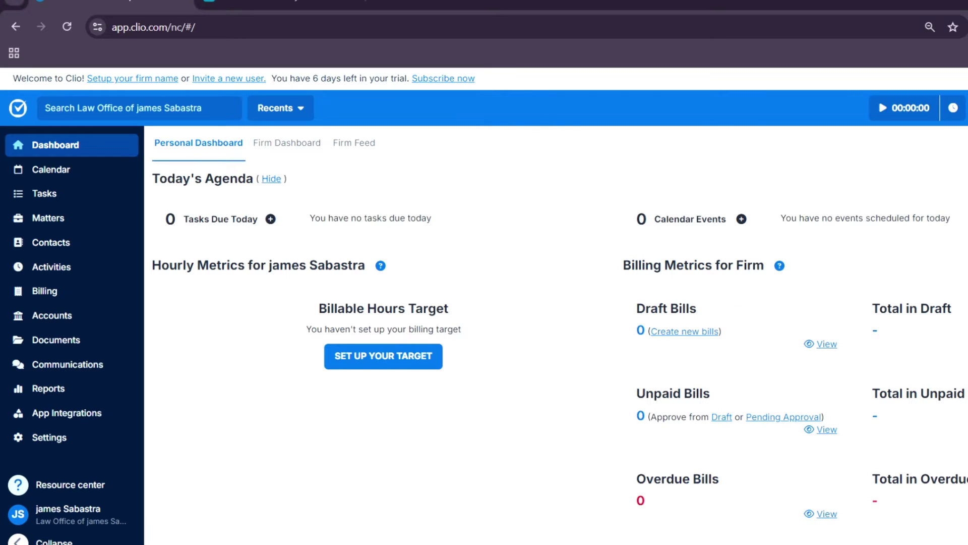
Highlight the no-events message and the Tasks Due Today label, then open Matters
{"action": "left_click_drag", "start_coordinate": [780, 218], "coordinate": [946, 212]}
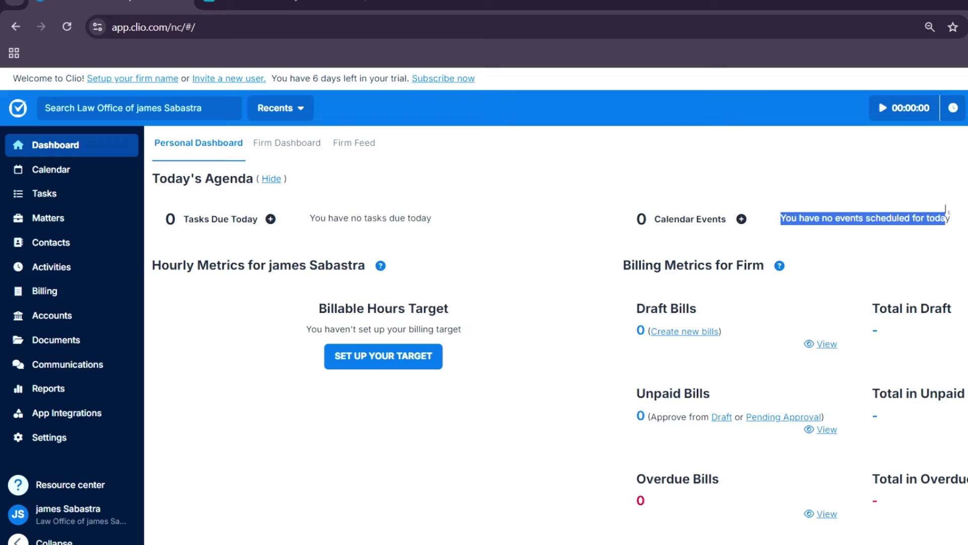
{"action": "left_click", "coordinate": [591, 254]}
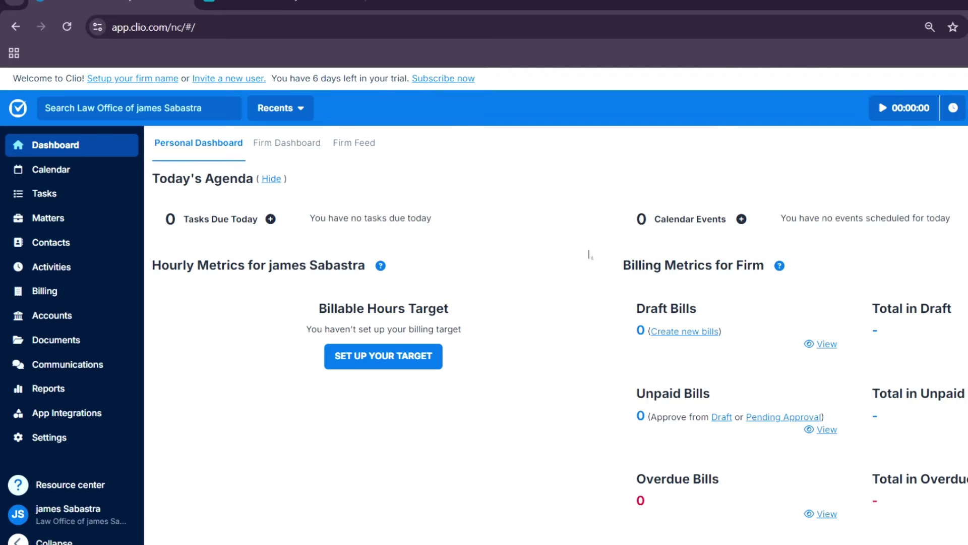
{"action": "left_click_drag", "start_coordinate": [262, 224], "coordinate": [180, 226]}
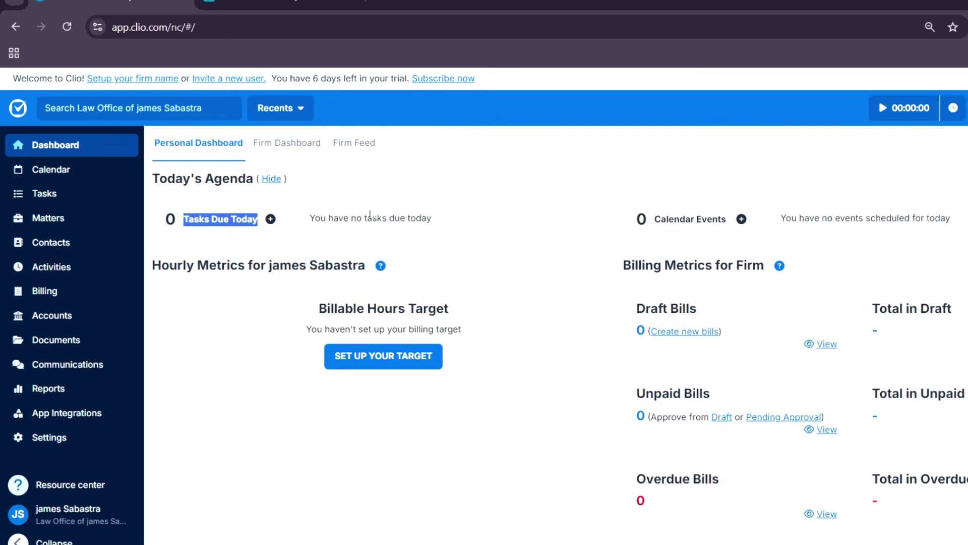
{"action": "left_click", "coordinate": [439, 271]}
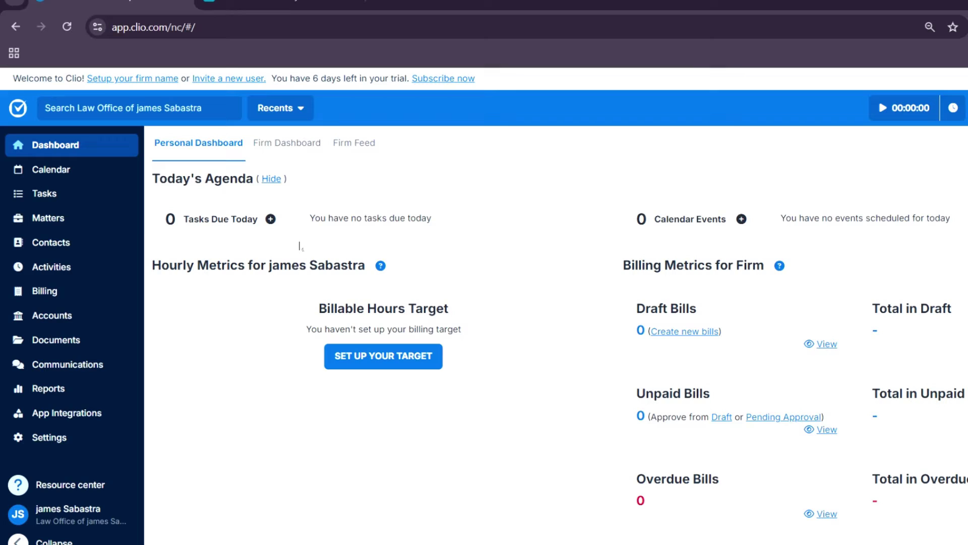
{"action": "left_click", "coordinate": [92, 224]}
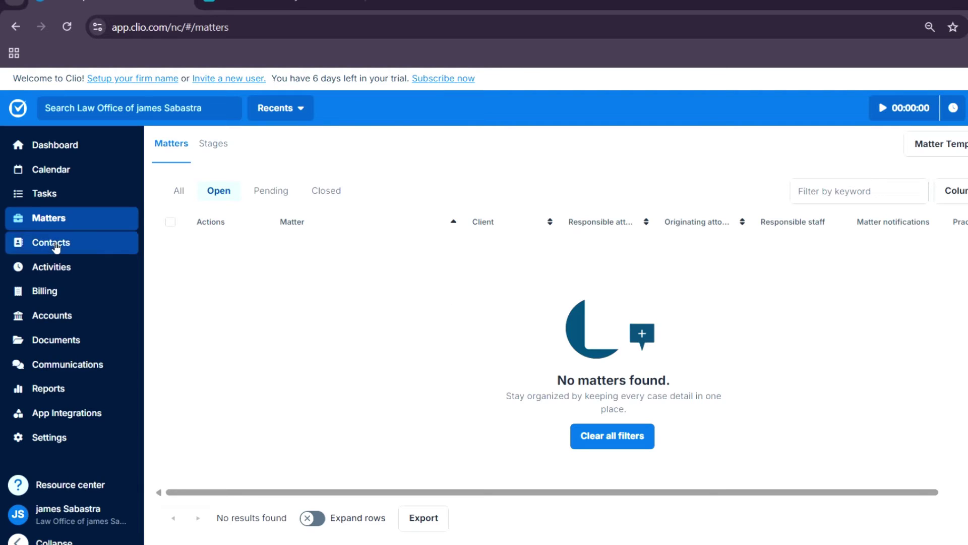
Step through Contacts and Activities to the Billing page with no unpaid bills
{"action": "left_click", "coordinate": [56, 246]}
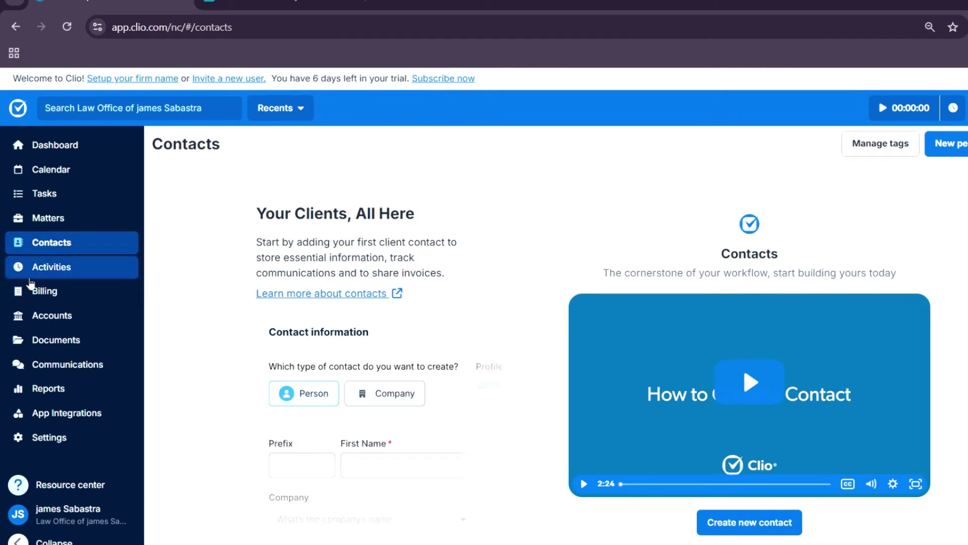
{"action": "left_click", "coordinate": [66, 266]}
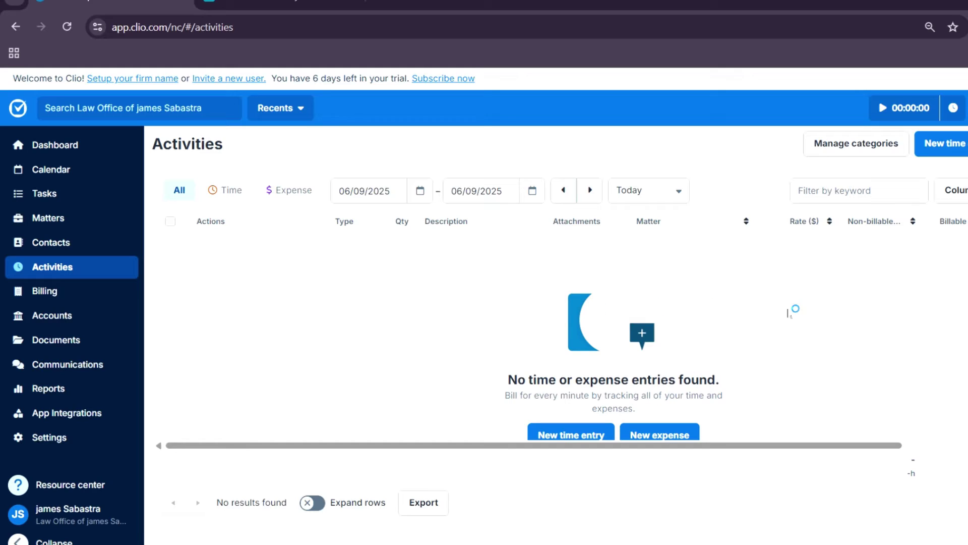
{"action": "left_click", "coordinate": [76, 293]}
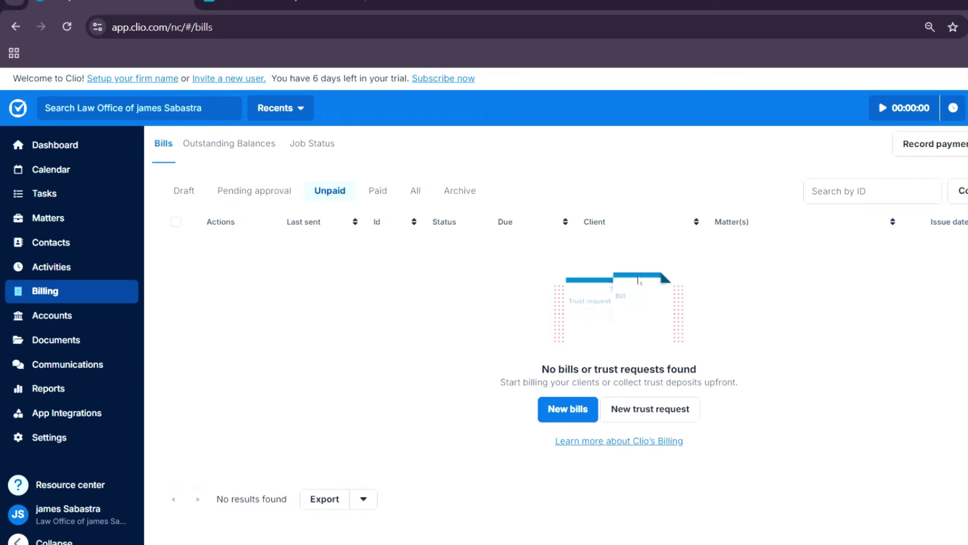
Visit Accounts, Documents and Communications, ending on the empty Reports presets page
{"action": "left_click", "coordinate": [71, 317]}
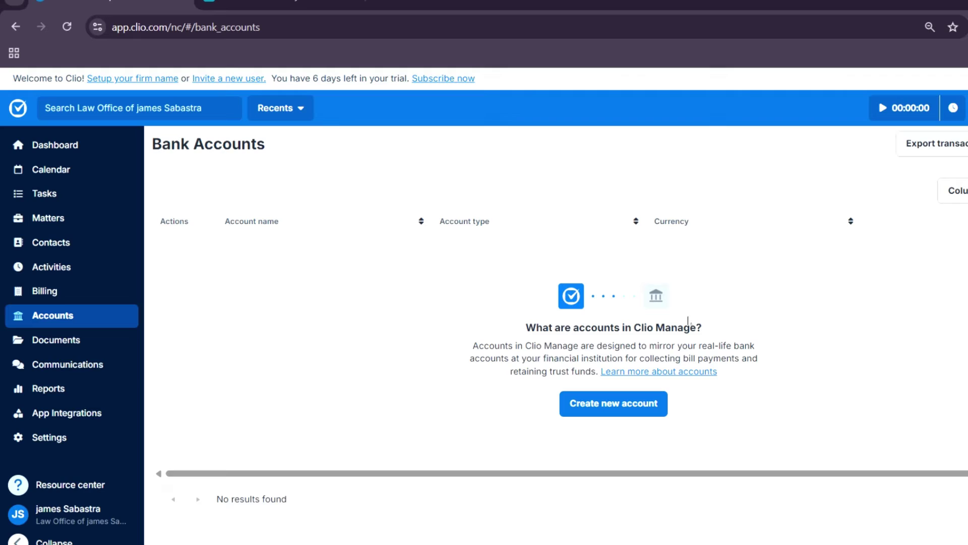
{"action": "left_click", "coordinate": [65, 348]}
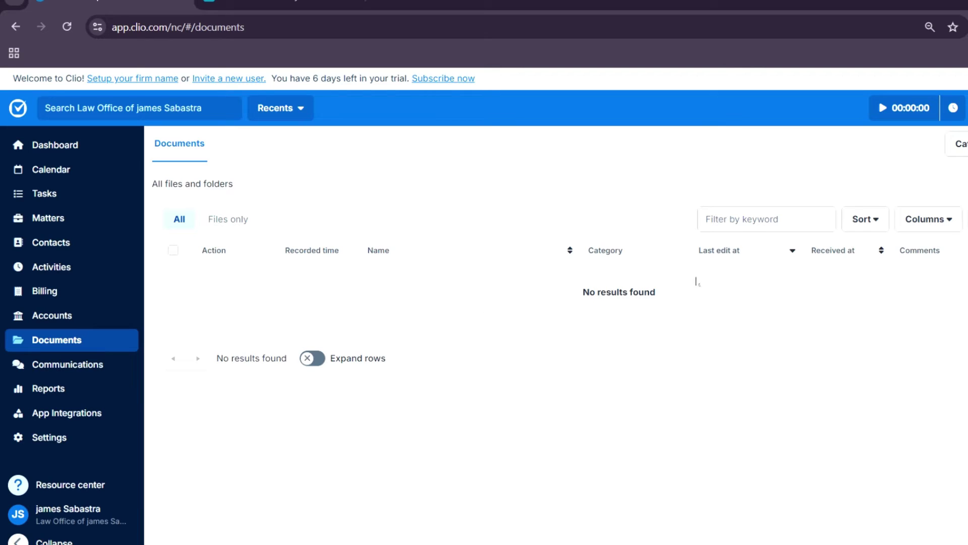
{"action": "left_click", "coordinate": [106, 365]}
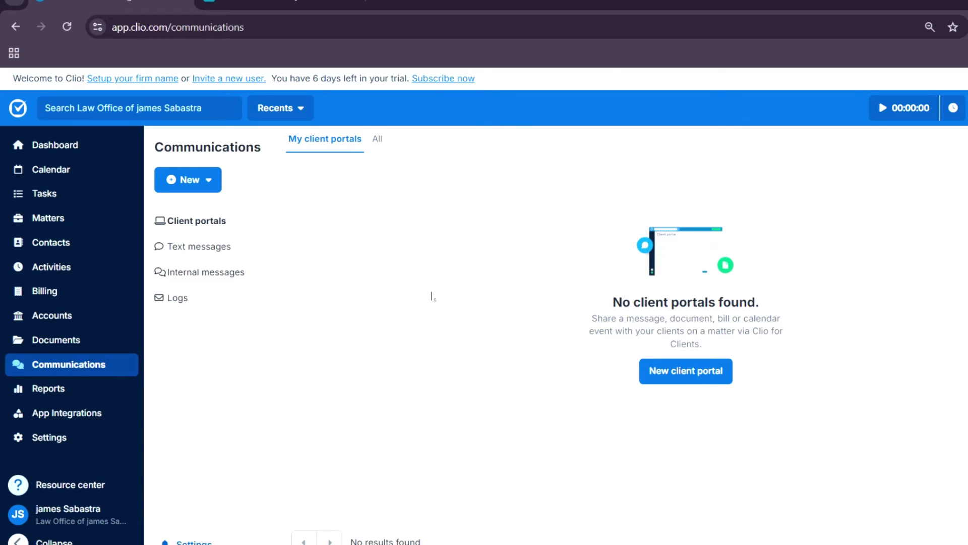
{"action": "left_click", "coordinate": [74, 389]}
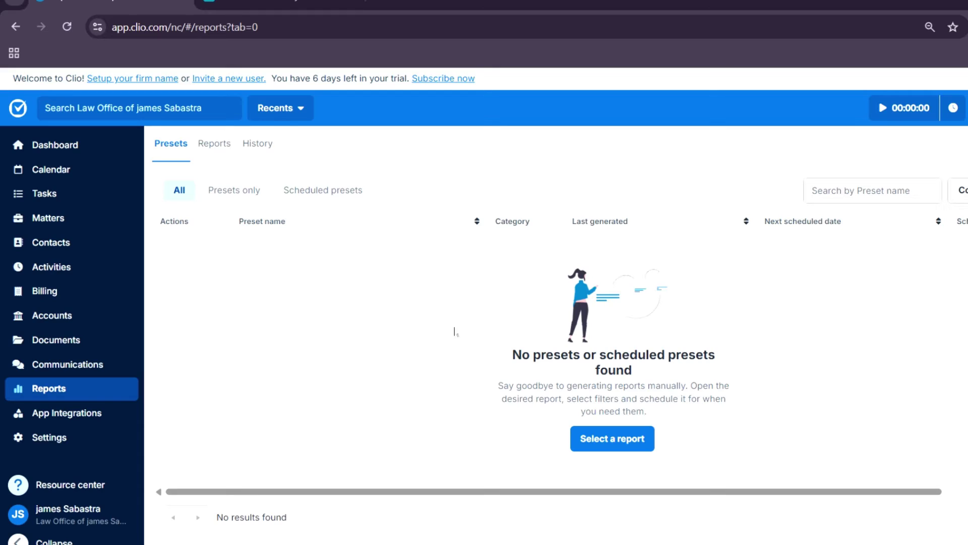
Browse through the App Integrations catalogue
{"action": "left_click", "coordinate": [108, 425]}
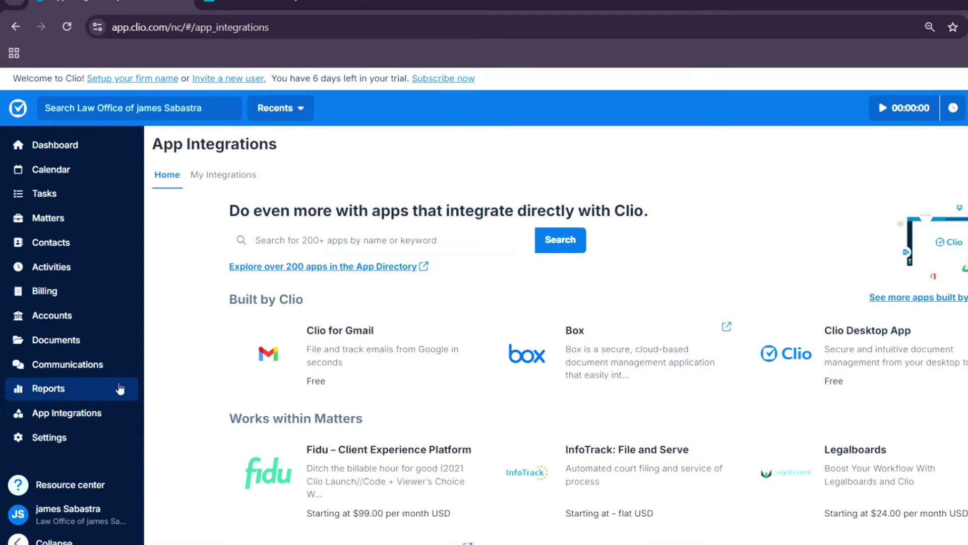
{"action": "scroll", "coordinate": [201, 326], "scroll_direction": "down", "scroll_amount": 6}
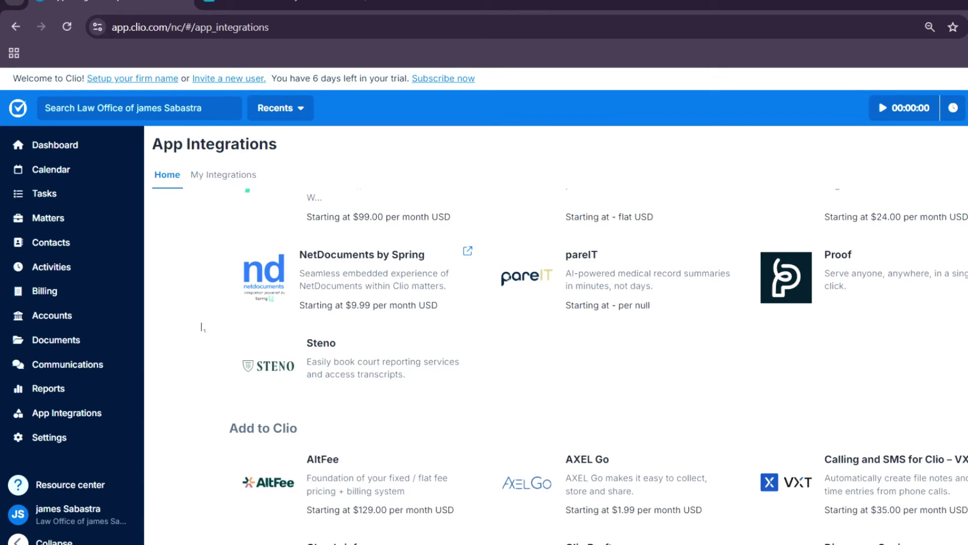
{"action": "scroll", "coordinate": [202, 326], "scroll_direction": "down", "scroll_amount": 13}
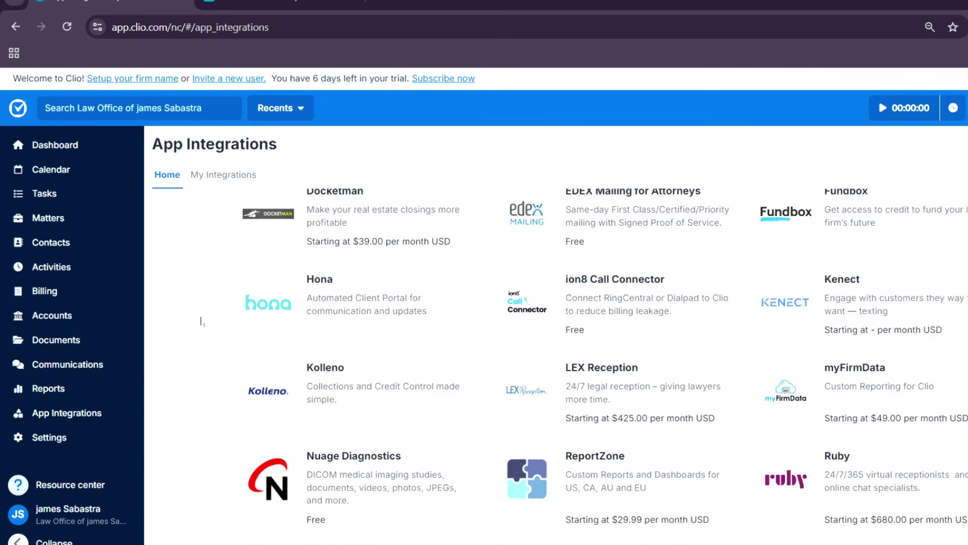
{"action": "scroll", "coordinate": [202, 321], "scroll_direction": "down", "scroll_amount": 2}
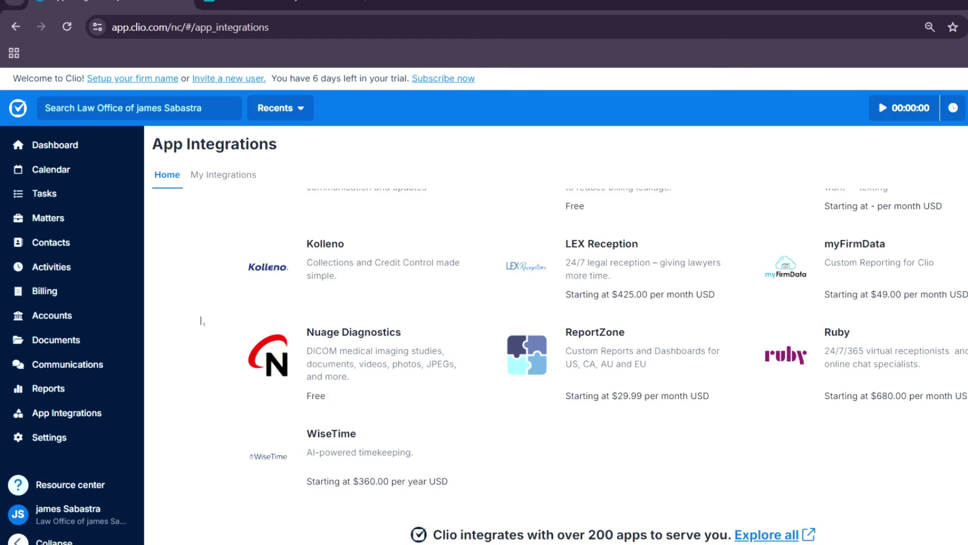
{"action": "scroll", "coordinate": [201, 320], "scroll_direction": "up", "scroll_amount": 7}
{"action": "scroll", "coordinate": [201, 321], "scroll_direction": "up", "scroll_amount": 10}
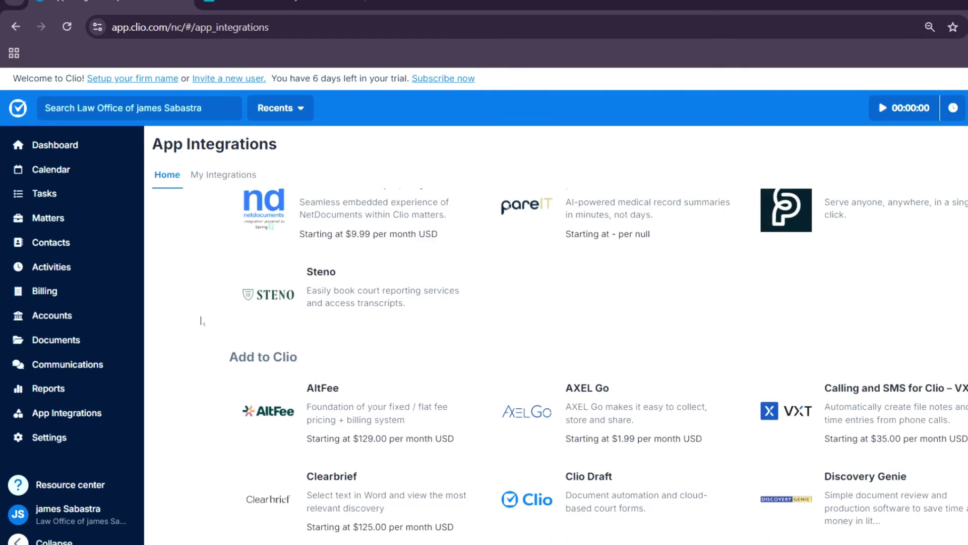
{"action": "scroll", "coordinate": [202, 321], "scroll_direction": "up", "scroll_amount": 2}
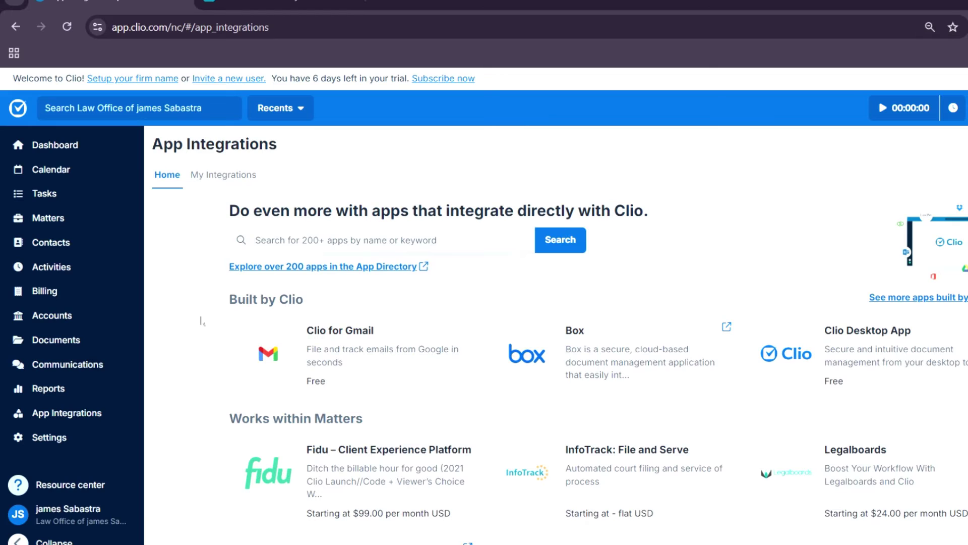
Check My Integrations, browse the catalogue again, then go to Settings
{"action": "left_click", "coordinate": [237, 176]}
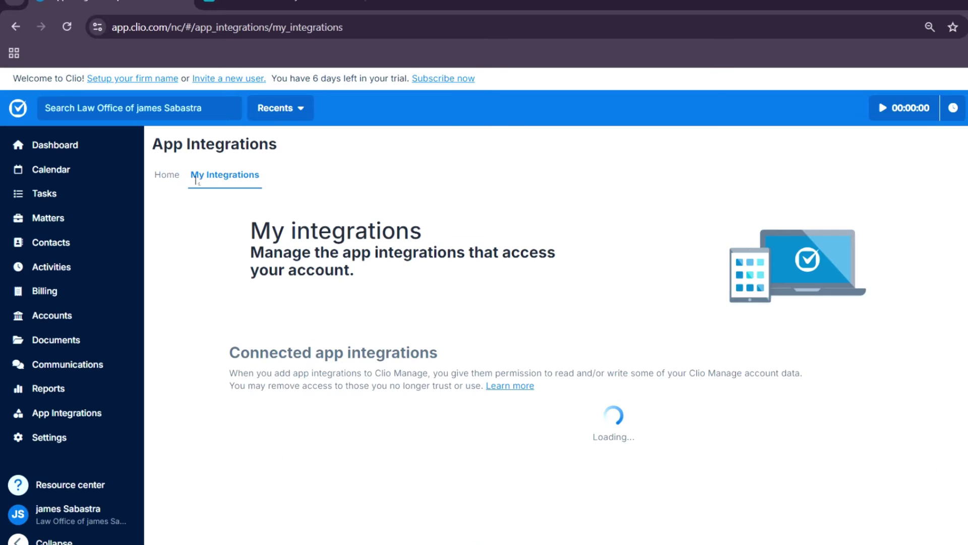
{"action": "left_click", "coordinate": [162, 176]}
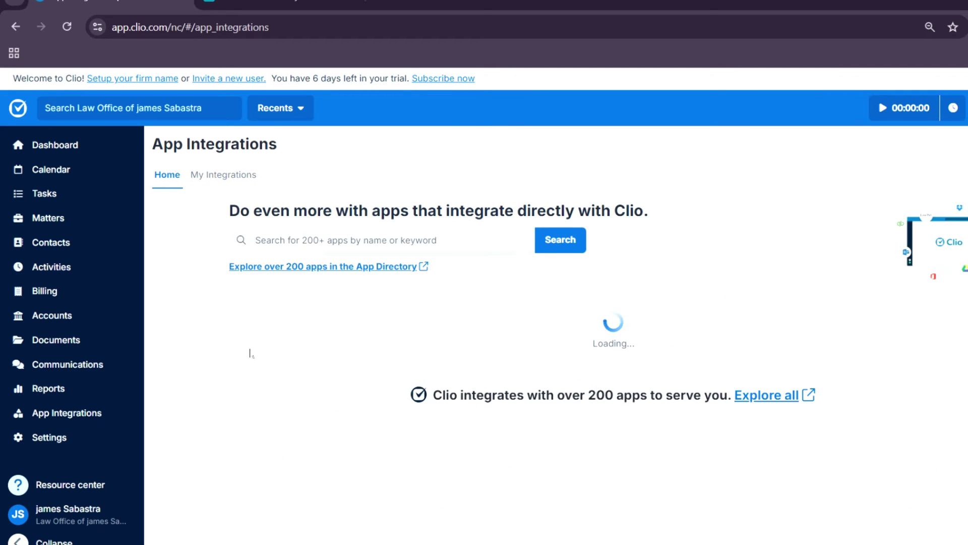
{"action": "scroll", "coordinate": [249, 353], "scroll_direction": "down", "scroll_amount": 10}
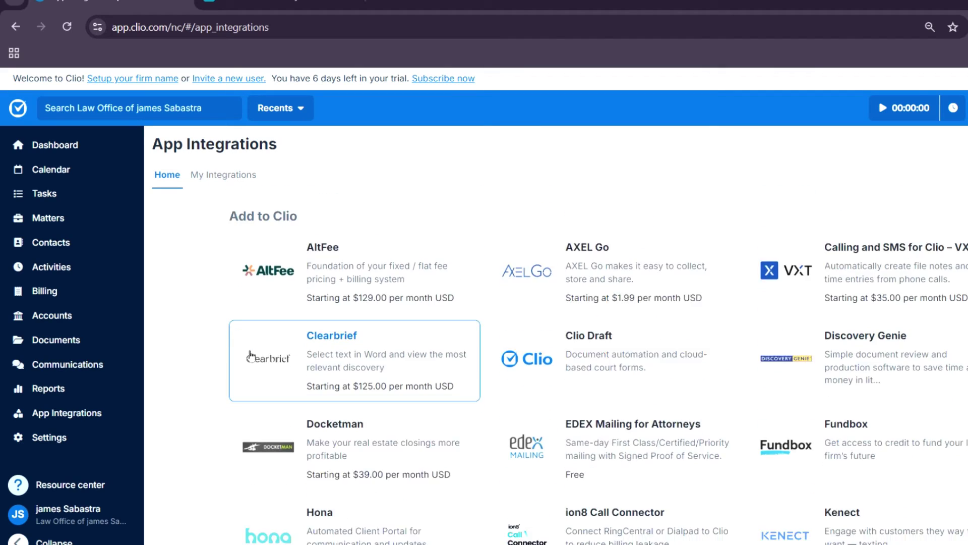
{"action": "scroll", "coordinate": [249, 355], "scroll_direction": "down", "scroll_amount": 7}
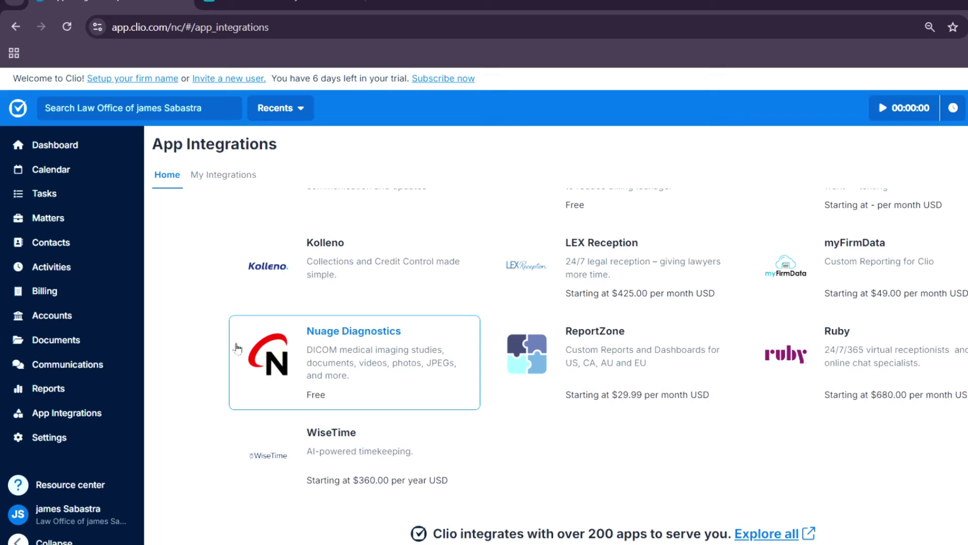
{"action": "scroll", "coordinate": [234, 348], "scroll_direction": "up", "scroll_amount": 7}
{"action": "scroll", "coordinate": [228, 347], "scroll_direction": "up", "scroll_amount": 8}
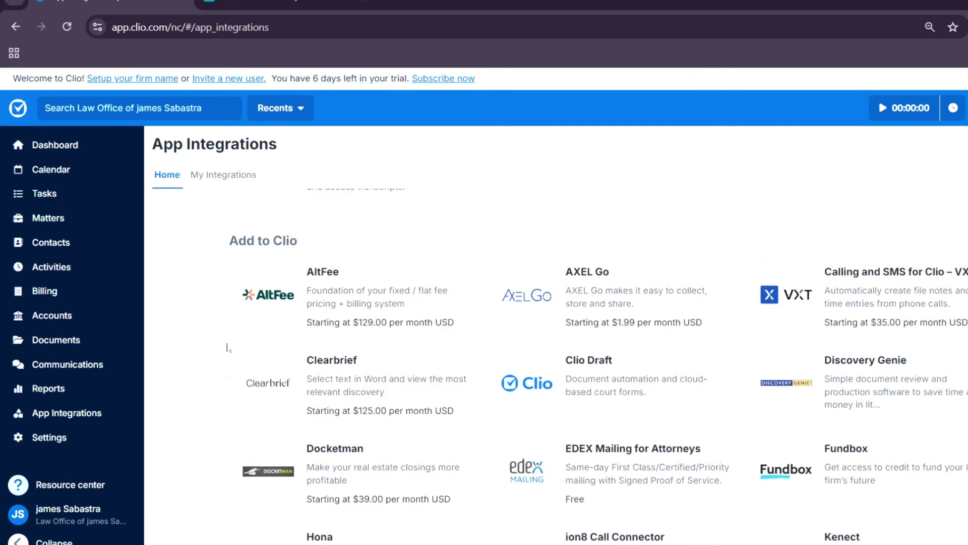
{"action": "scroll", "coordinate": [228, 347], "scroll_direction": "up", "scroll_amount": 2}
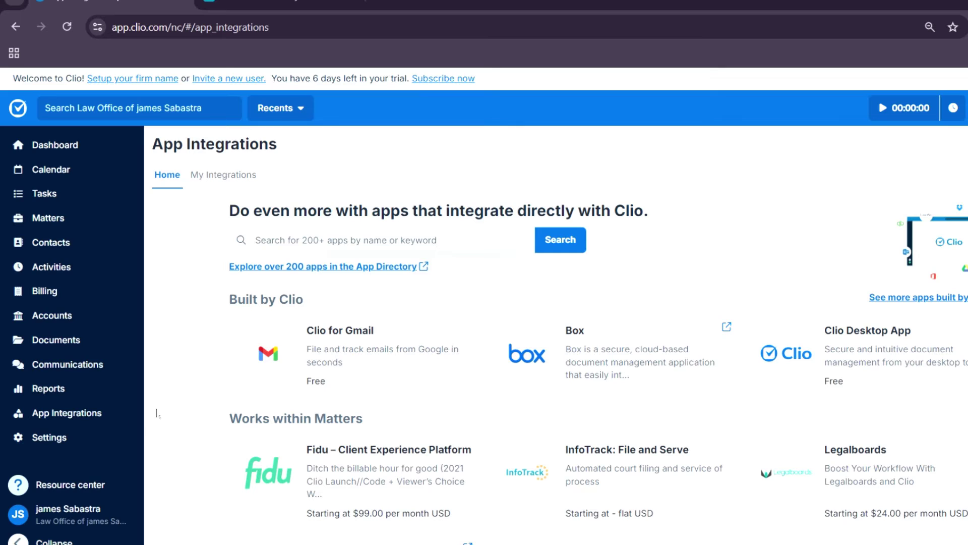
{"action": "left_click", "coordinate": [81, 438]}
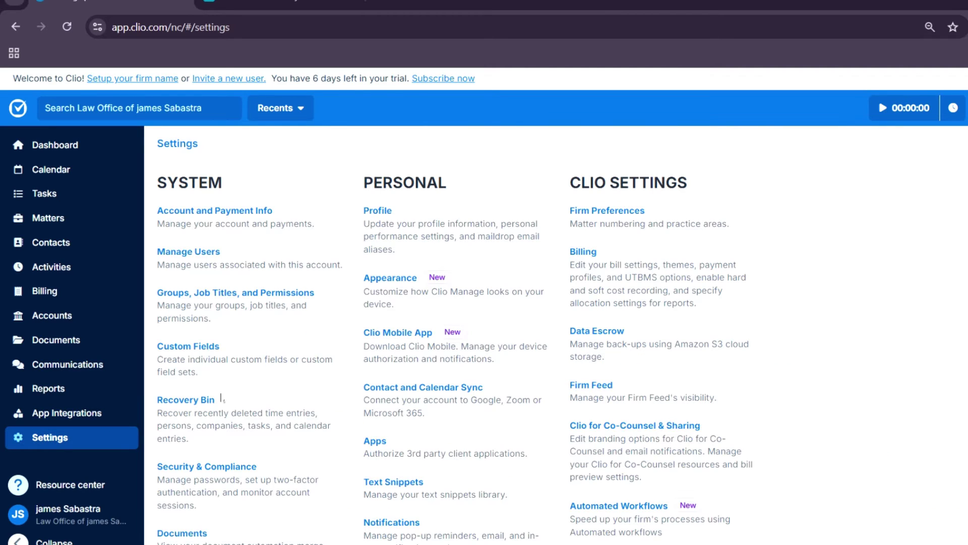
{"action": "scroll", "coordinate": [688, 323], "scroll_direction": "down", "scroll_amount": 1}
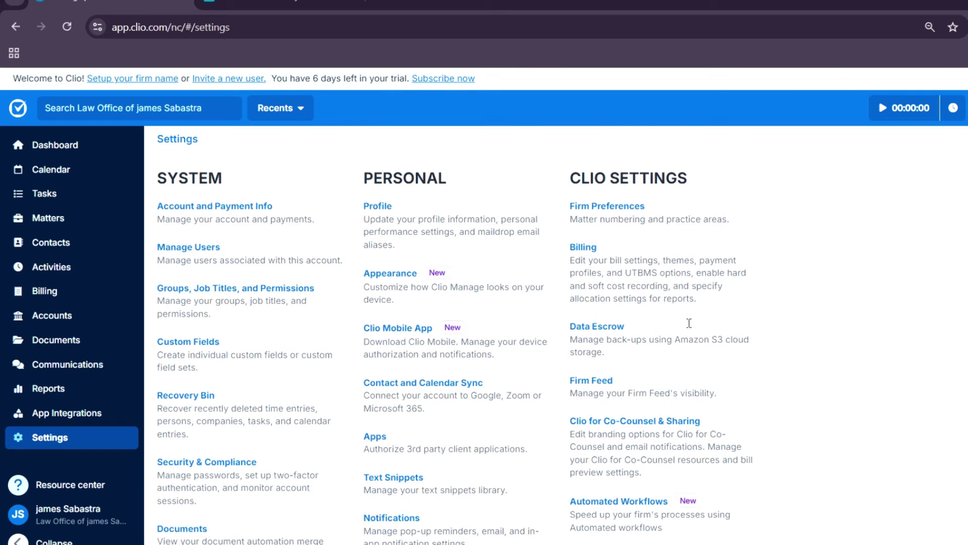
{"action": "scroll", "coordinate": [759, 378], "scroll_direction": "down", "scroll_amount": 5}
{"action": "scroll", "coordinate": [759, 378], "scroll_direction": "up", "scroll_amount": 5}
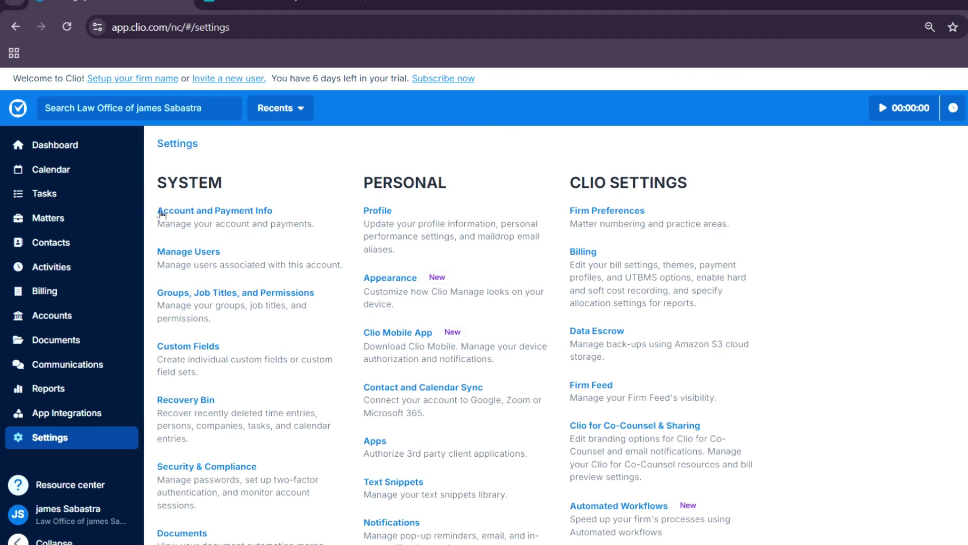
Preview the blank New task form from the dashboard, close it unsaved, then go to Contacts
{"action": "left_click", "coordinate": [78, 151]}
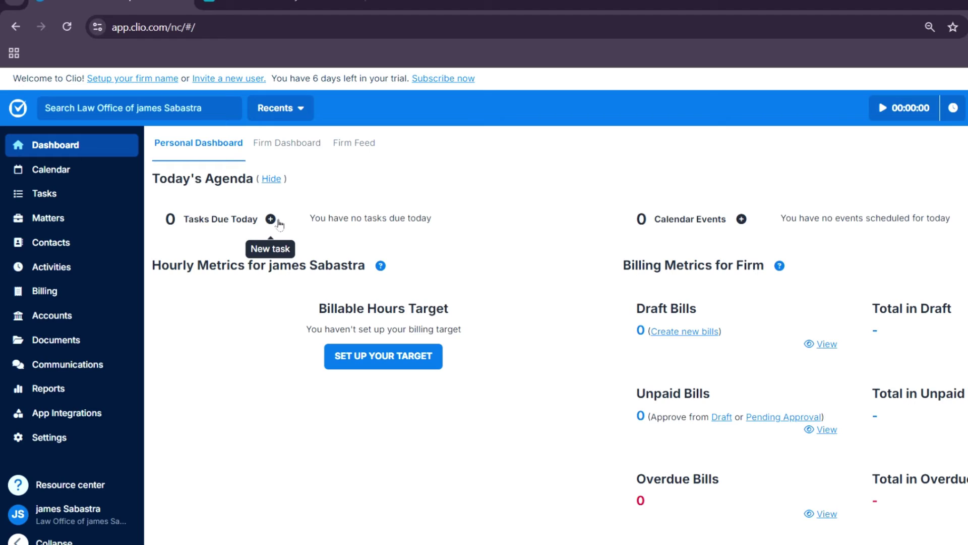
{"action": "left_click", "coordinate": [277, 221]}
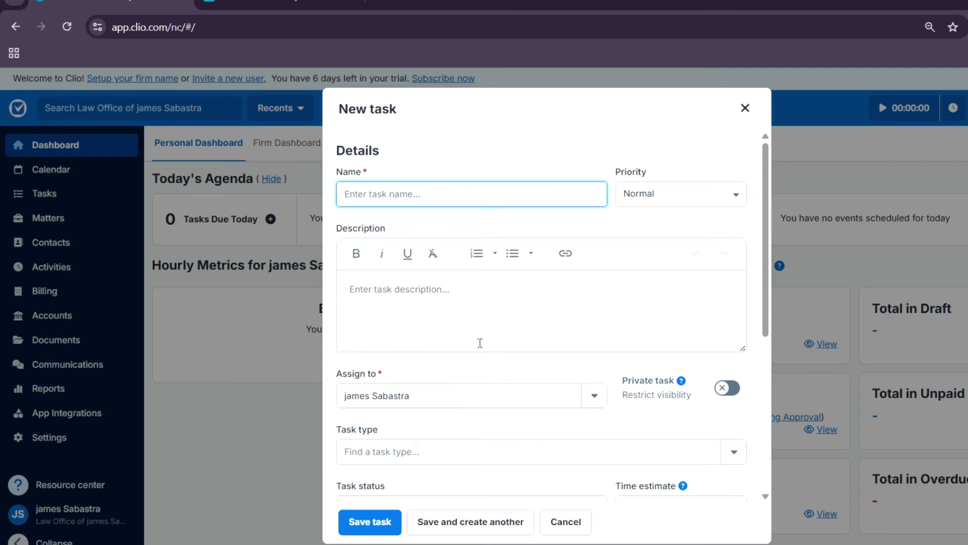
{"action": "scroll", "coordinate": [504, 353], "scroll_direction": "down", "scroll_amount": 6}
{"action": "scroll", "coordinate": [602, 389], "scroll_direction": "up", "scroll_amount": 6}
{"action": "left_click", "coordinate": [744, 108]}
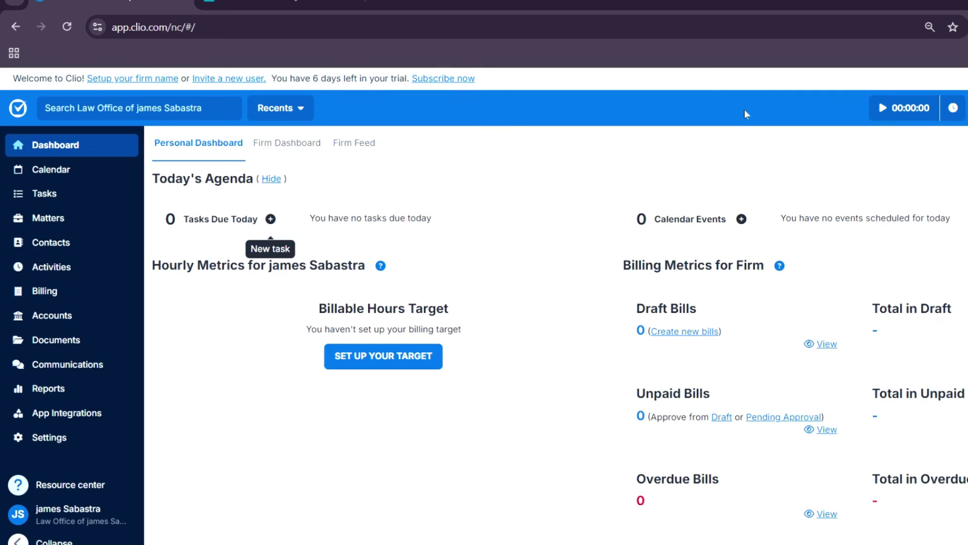
{"action": "left_click", "coordinate": [60, 248]}
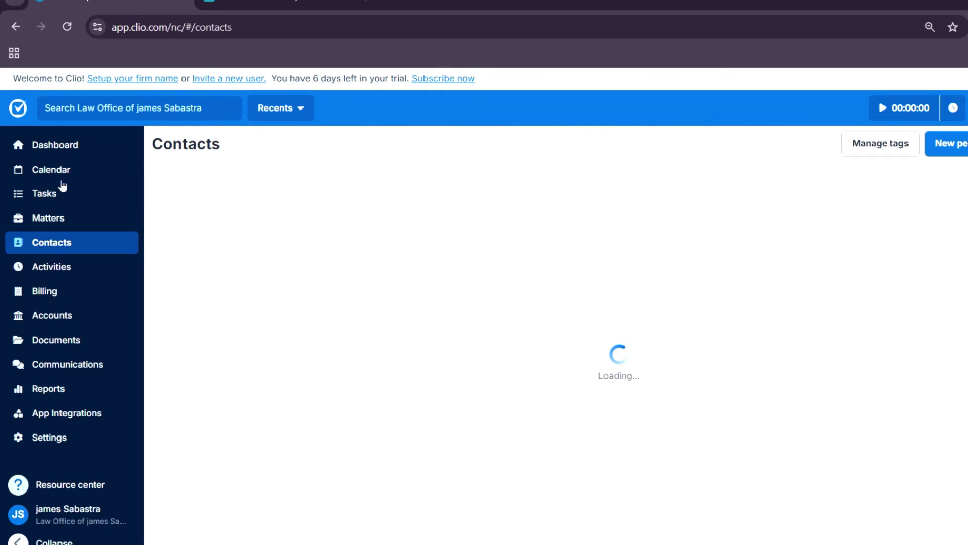
Browse the Jun 8–14, 2025 week calendar and its New event options, then open Tasks
{"action": "left_click", "coordinate": [101, 176]}
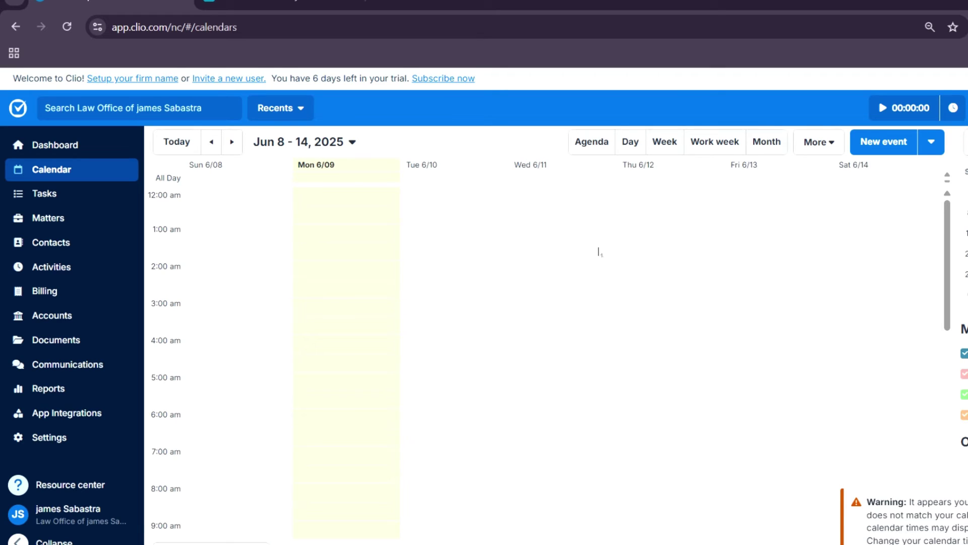
{"action": "left_click", "coordinate": [934, 148]}
{"action": "scroll", "coordinate": [640, 257], "scroll_direction": "down", "scroll_amount": 5}
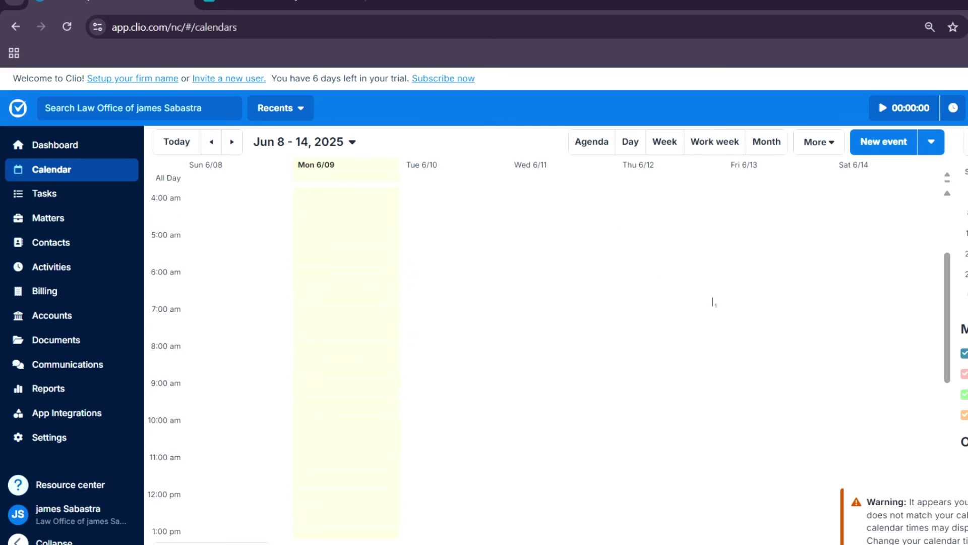
{"action": "scroll", "coordinate": [720, 308], "scroll_direction": "down", "scroll_amount": 2}
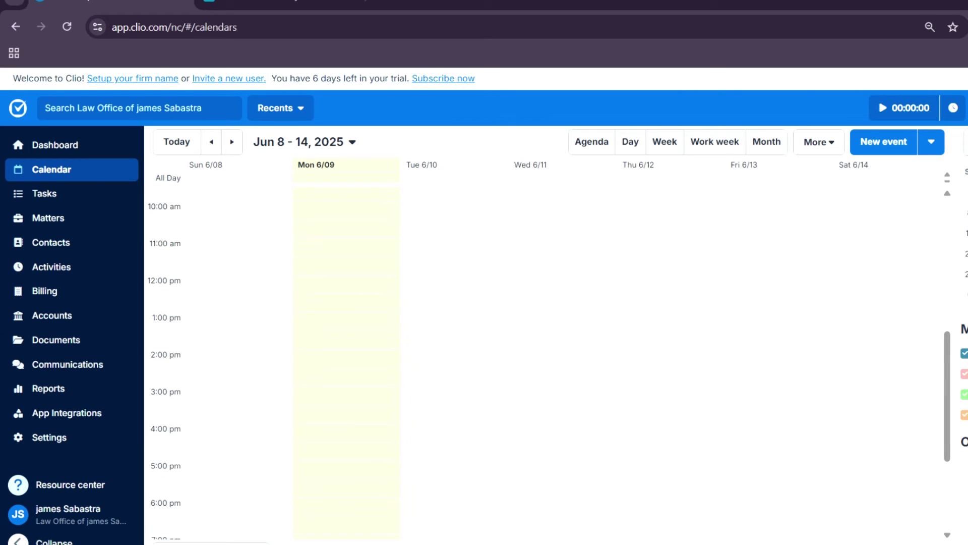
{"action": "scroll", "coordinate": [874, 405], "scroll_direction": "down", "scroll_amount": 2}
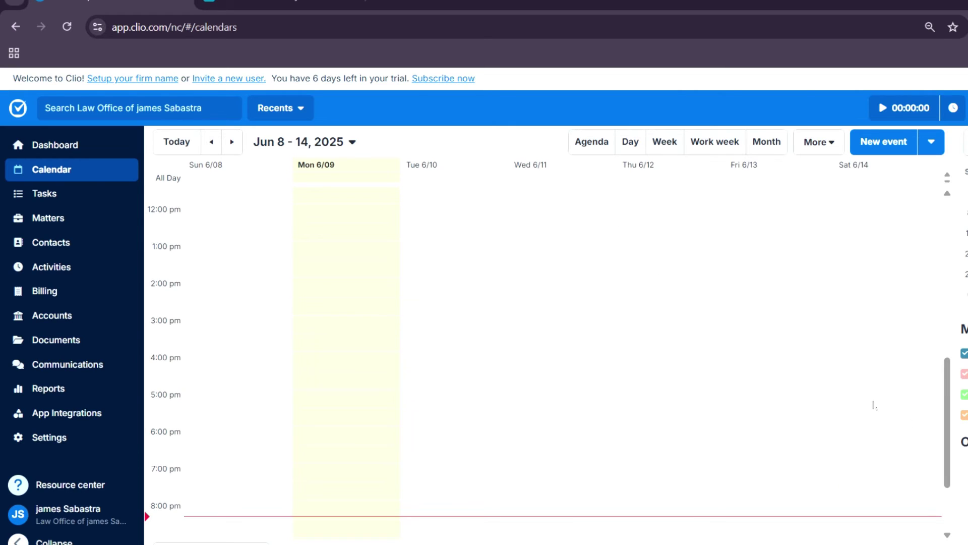
{"action": "scroll", "coordinate": [873, 405], "scroll_direction": "up", "scroll_amount": 10}
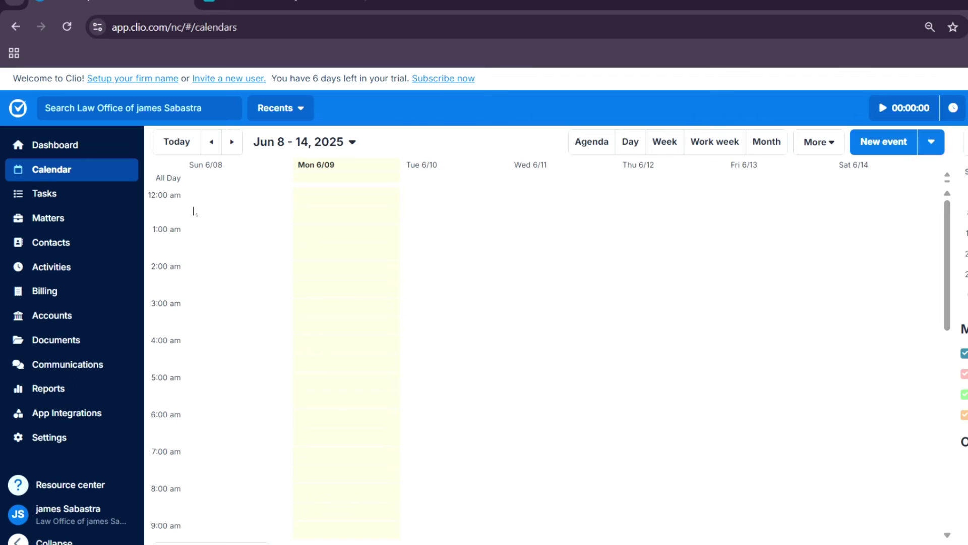
{"action": "left_click", "coordinate": [61, 197]}
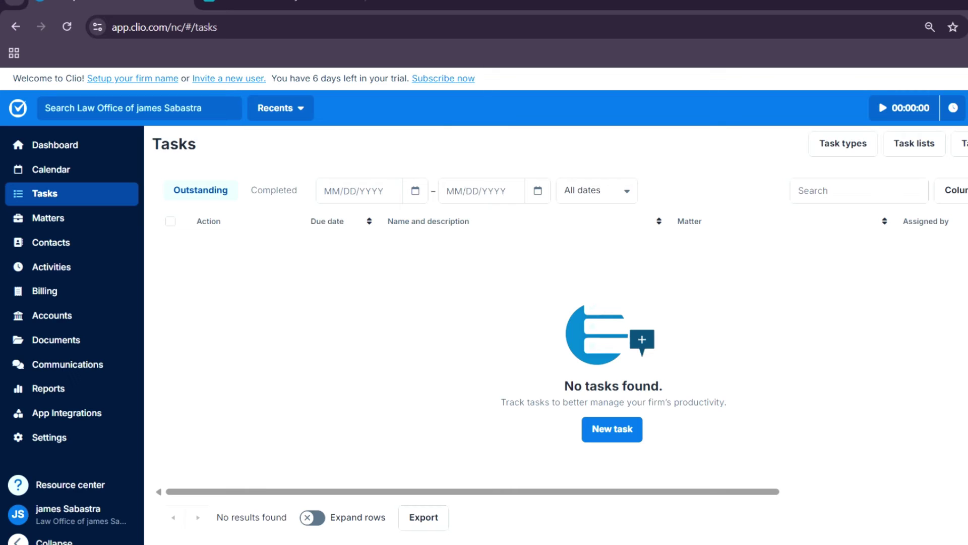
Try the start and end date calendars of the Tasks date range filter
{"action": "left_click", "coordinate": [390, 201]}
{"action": "left_click", "coordinate": [496, 199]}
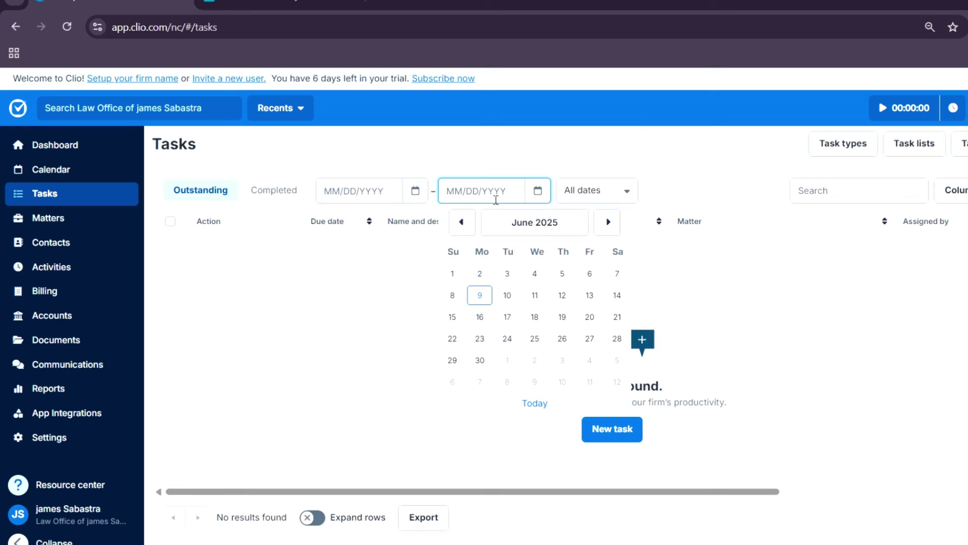
{"action": "key", "text": "shift+Tab"}
{"action": "left_click", "coordinate": [485, 199]}
Start a new task named 'Test Task' with description 'This is the test task'
{"action": "left_click", "coordinate": [612, 428]}
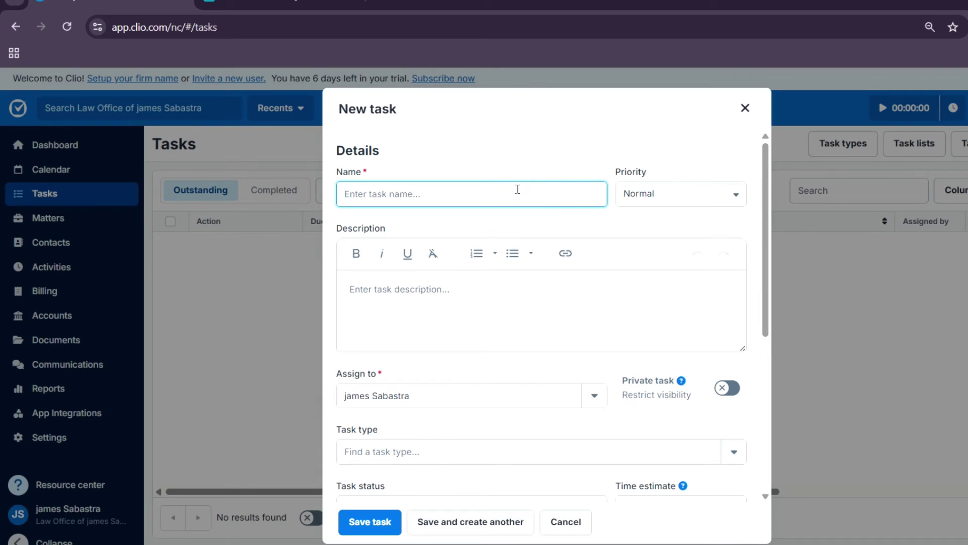
{"action": "type", "text": "Test Task"}
{"action": "left_click", "coordinate": [638, 198]}
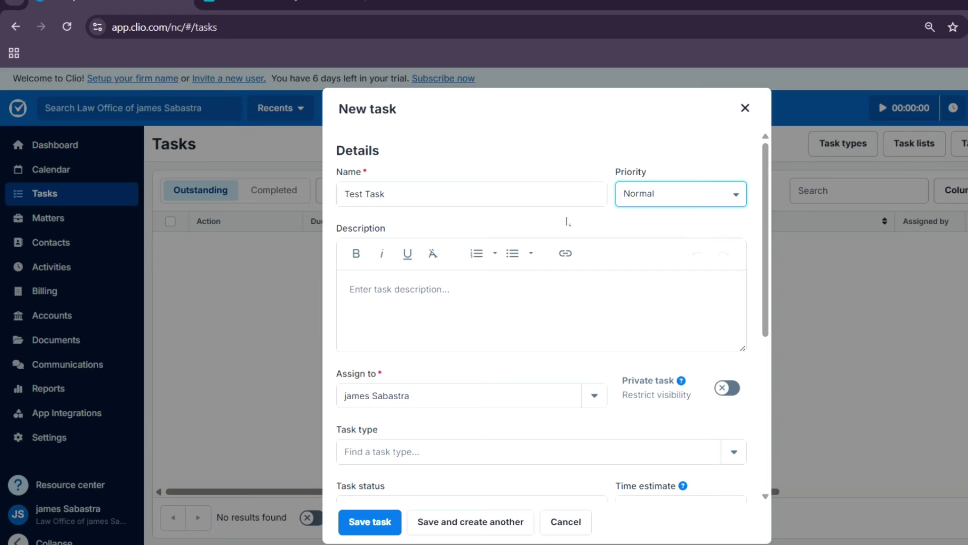
{"action": "left_click", "coordinate": [472, 307]}
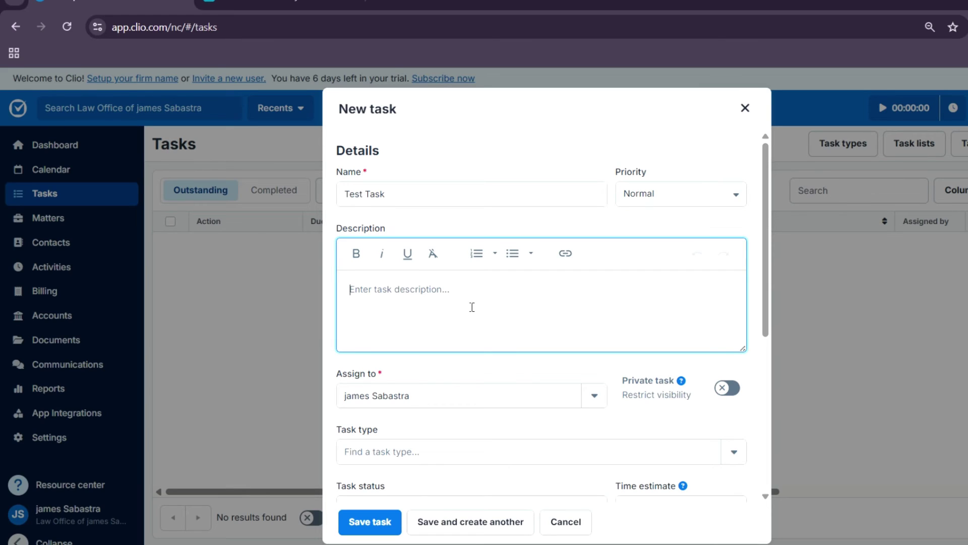
{"action": "type", "text": "This is t"}
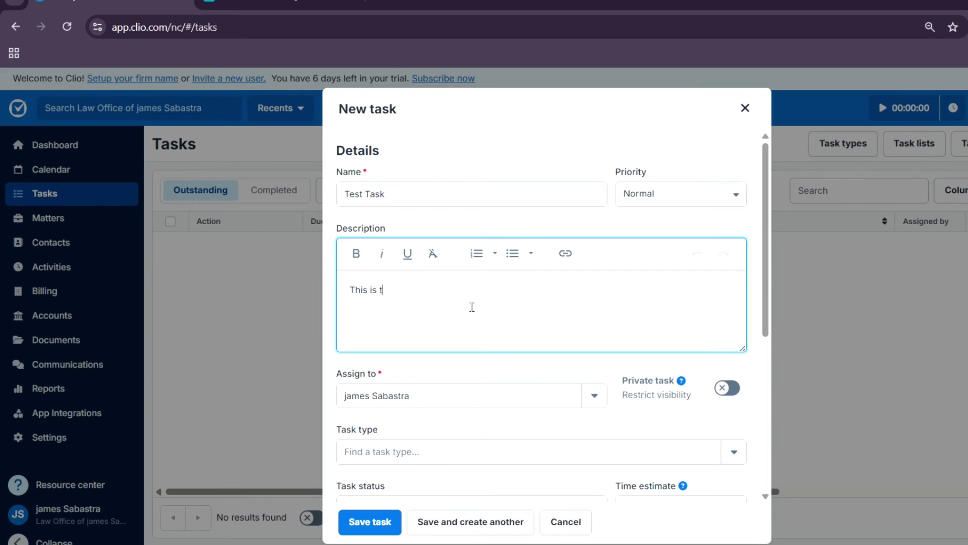
{"action": "type", "text": "he test task"}
Set the task status to In progress and the time estimate to 1 hour
{"action": "left_click", "coordinate": [463, 456]}
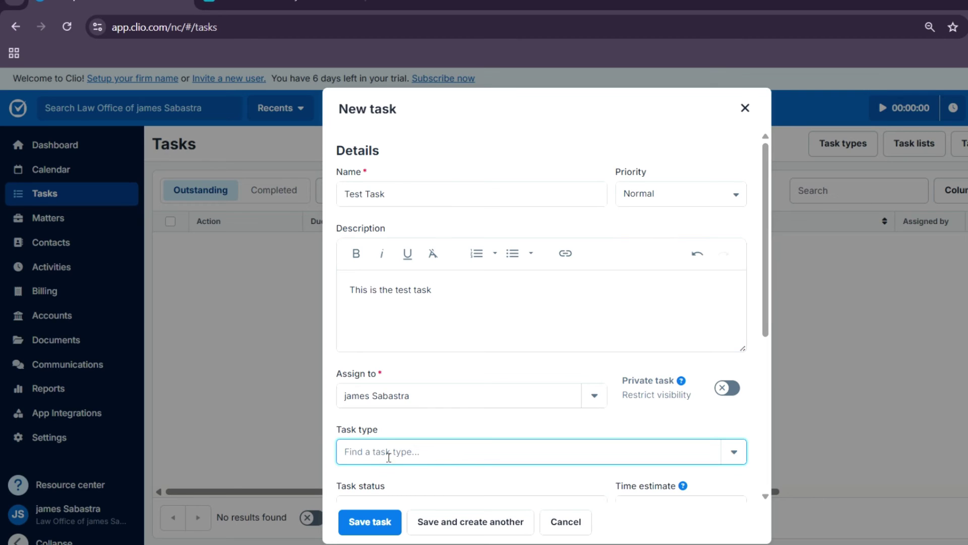
{"action": "scroll", "coordinate": [479, 467], "scroll_direction": "down", "scroll_amount": 1}
{"action": "scroll", "coordinate": [478, 467], "scroll_direction": "down", "scroll_amount": 2}
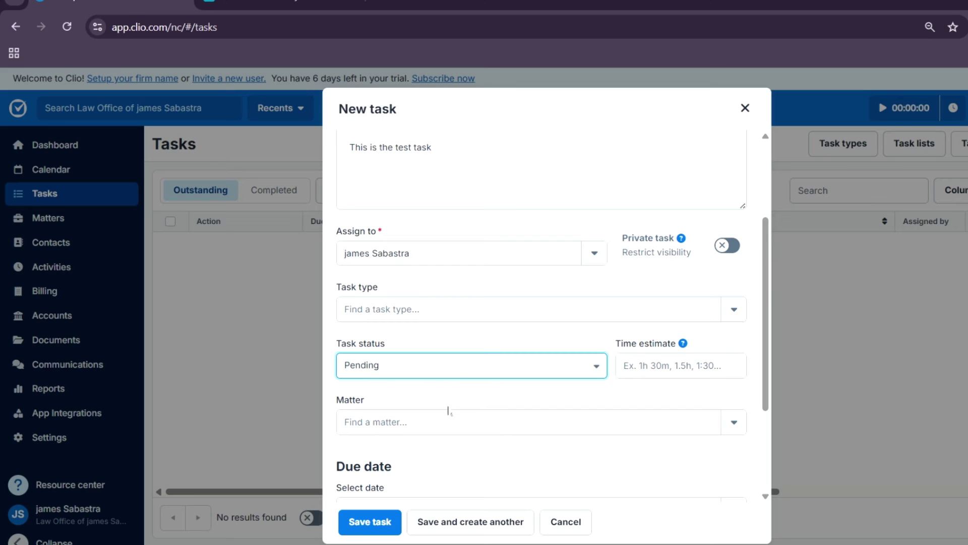
{"action": "key", "text": "Down"}
{"action": "left_click", "coordinate": [652, 367]}
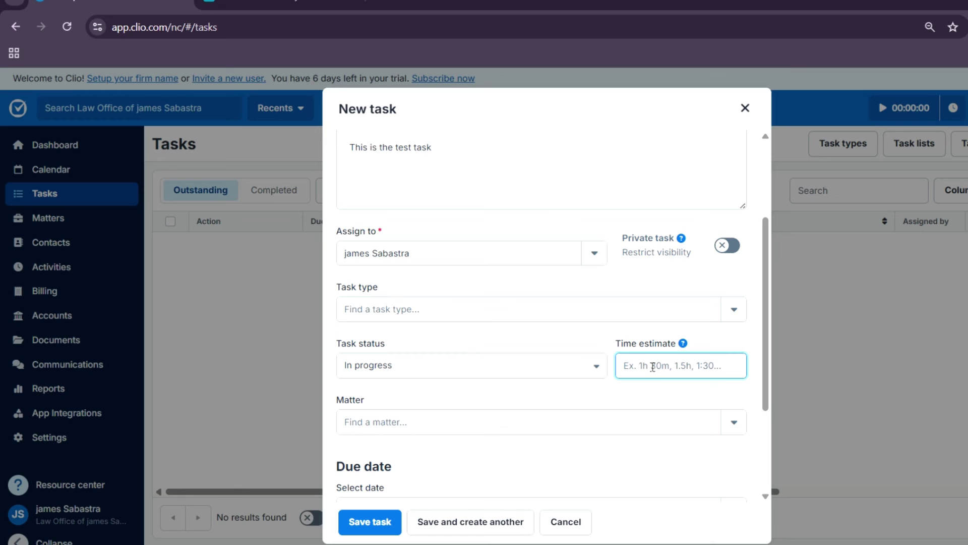
{"action": "type", "text": "1 hour"}
Keep 06/09/2025 as the due date, then close the task form without saving
{"action": "scroll", "coordinate": [577, 381], "scroll_direction": "down", "scroll_amount": 3}
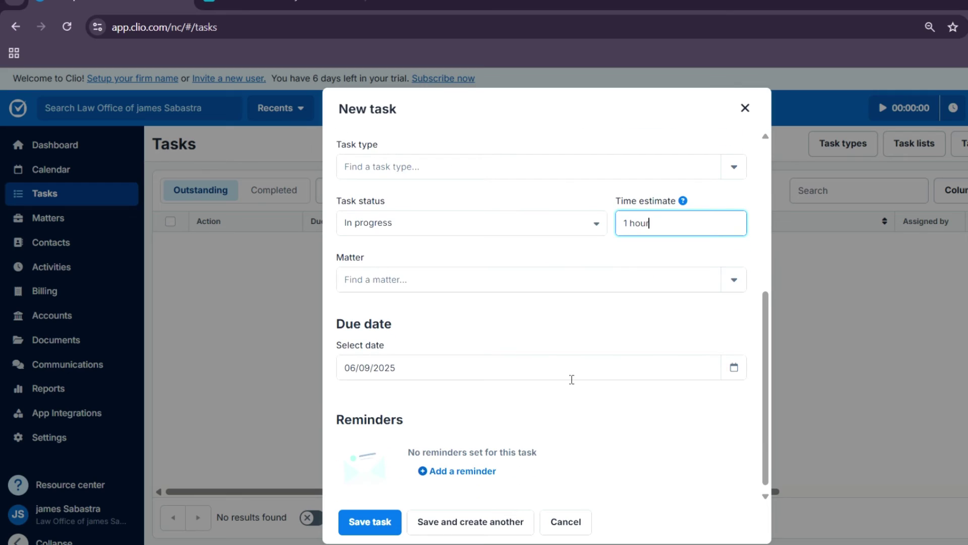
{"action": "left_click", "coordinate": [572, 378]}
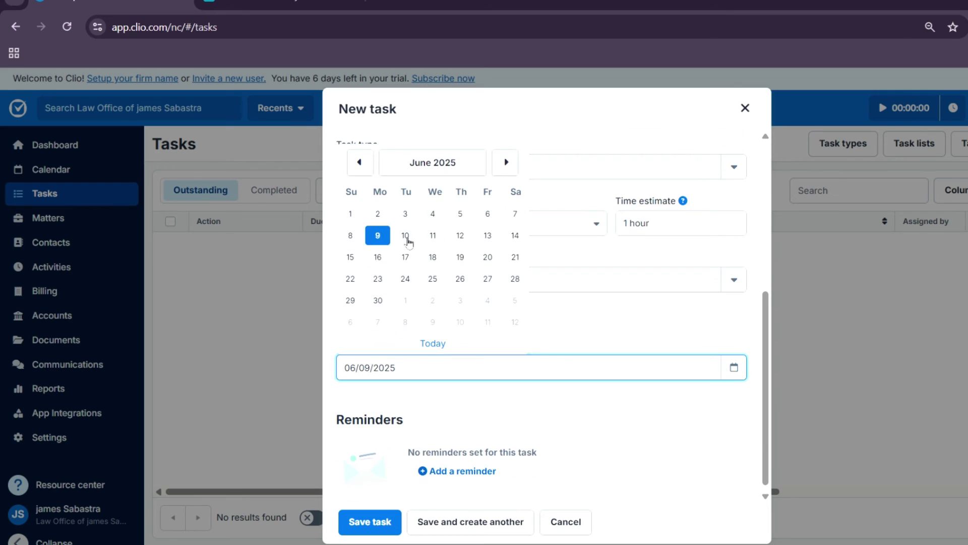
{"action": "left_click", "coordinate": [387, 239]}
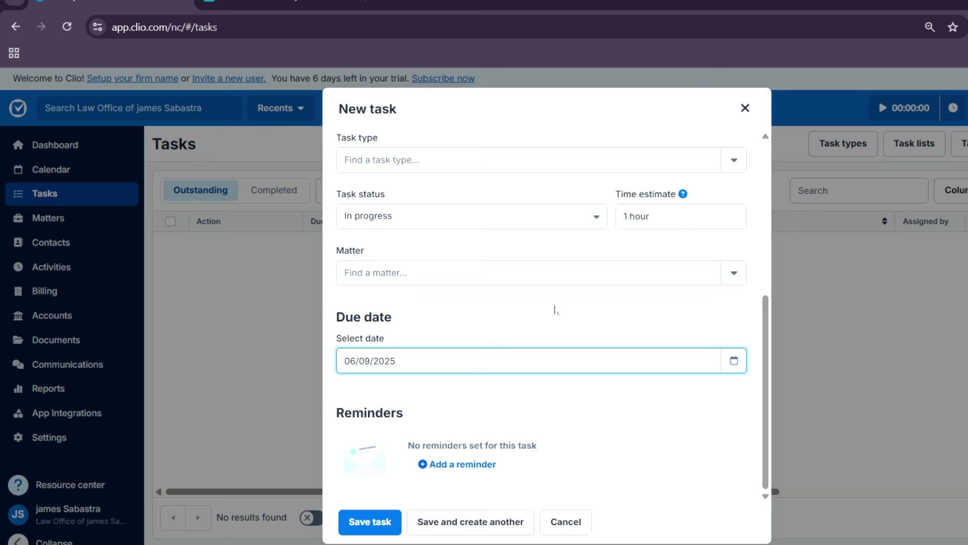
{"action": "left_click", "coordinate": [745, 109]}
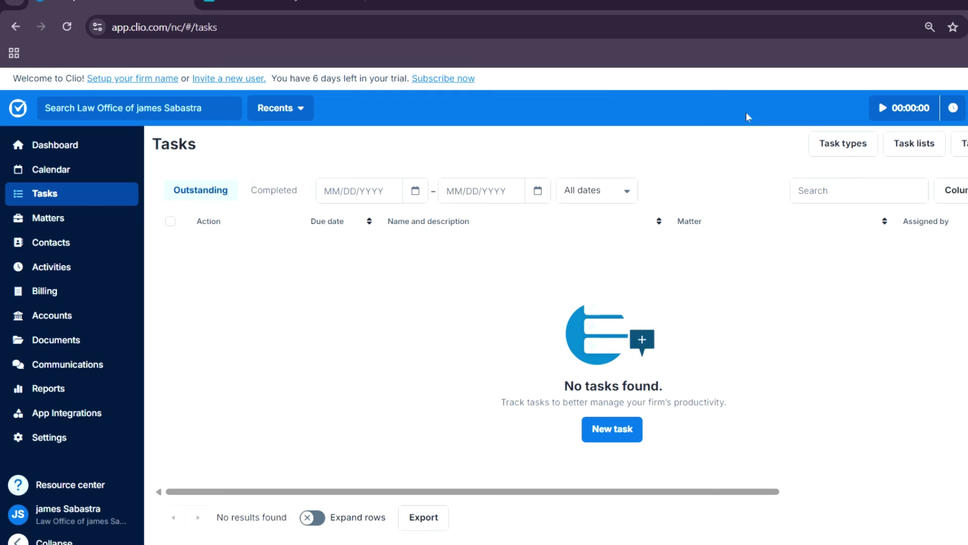
Add the task list 'New Test Task' with description 'This is a test task list' and save it
{"action": "left_click", "coordinate": [915, 144]}
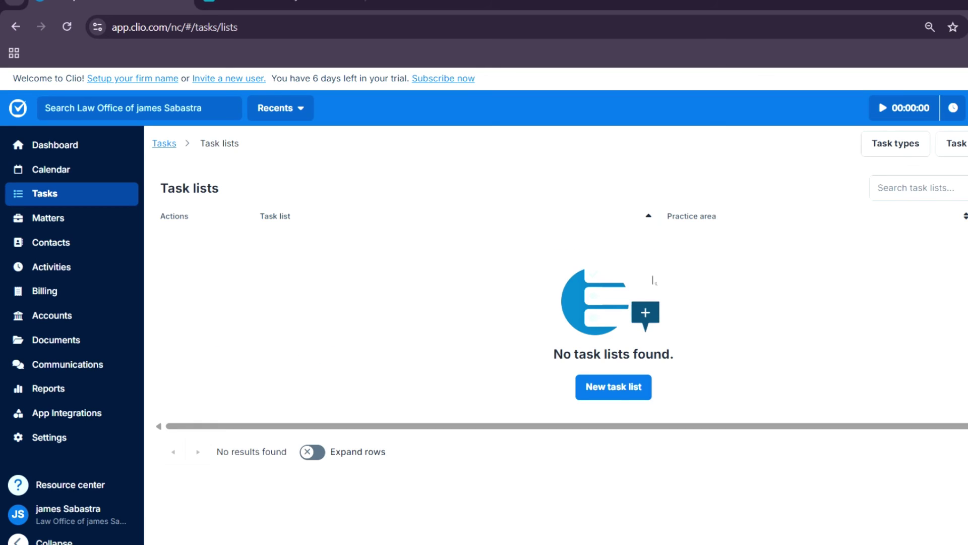
{"action": "left_click", "coordinate": [607, 389]}
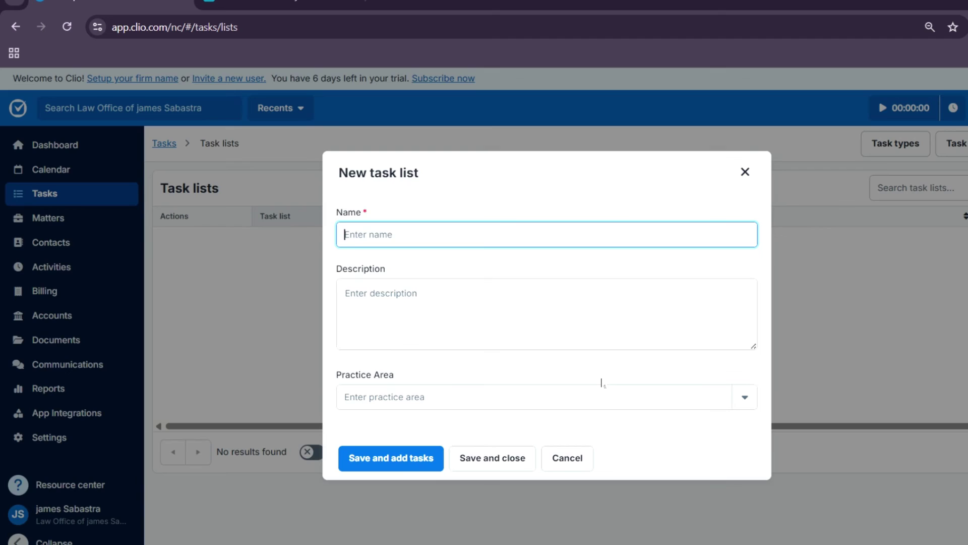
{"action": "type", "text": "New Test Task"}
{"action": "left_click", "coordinate": [595, 316]}
{"action": "type", "text": "This is "}
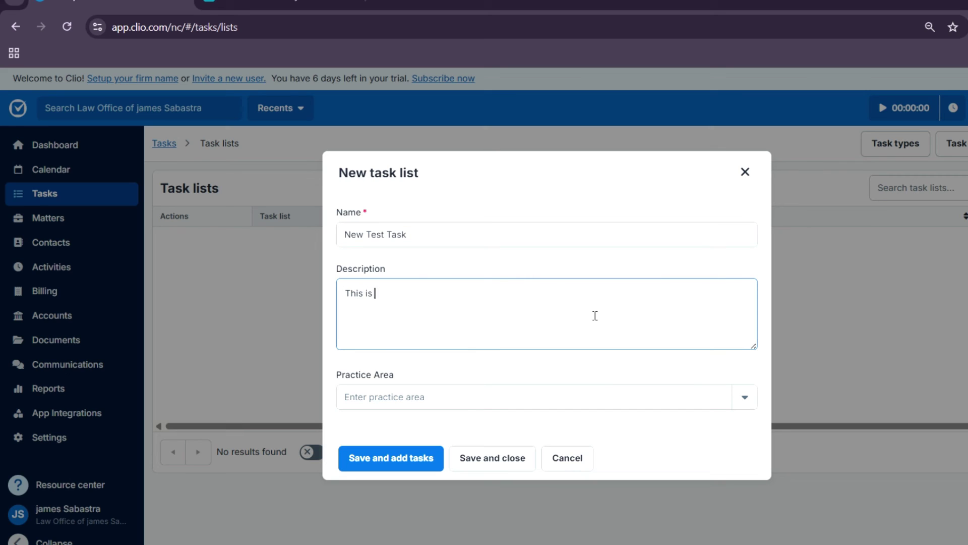
{"action": "type", "text": "a test task list"}
{"action": "left_click", "coordinate": [461, 405]}
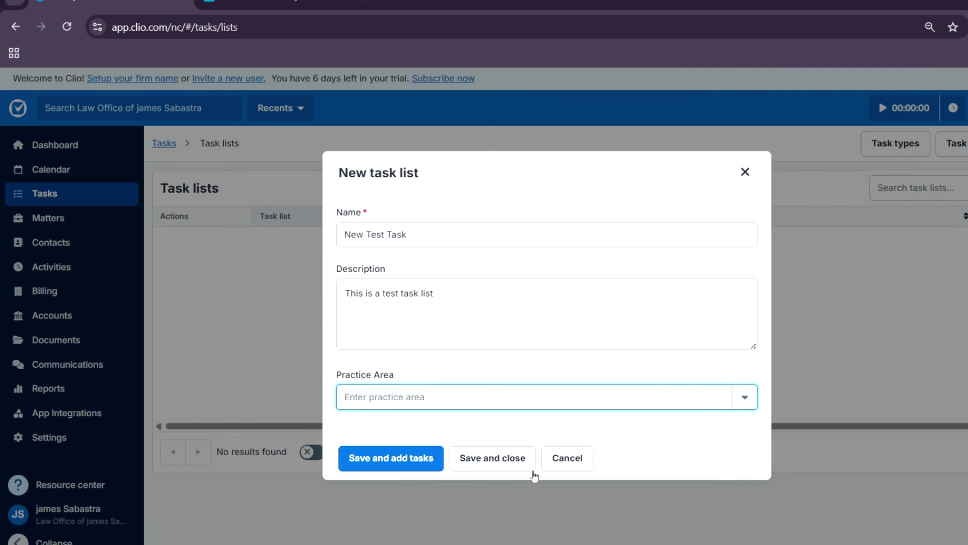
{"action": "left_click", "coordinate": [505, 463]}
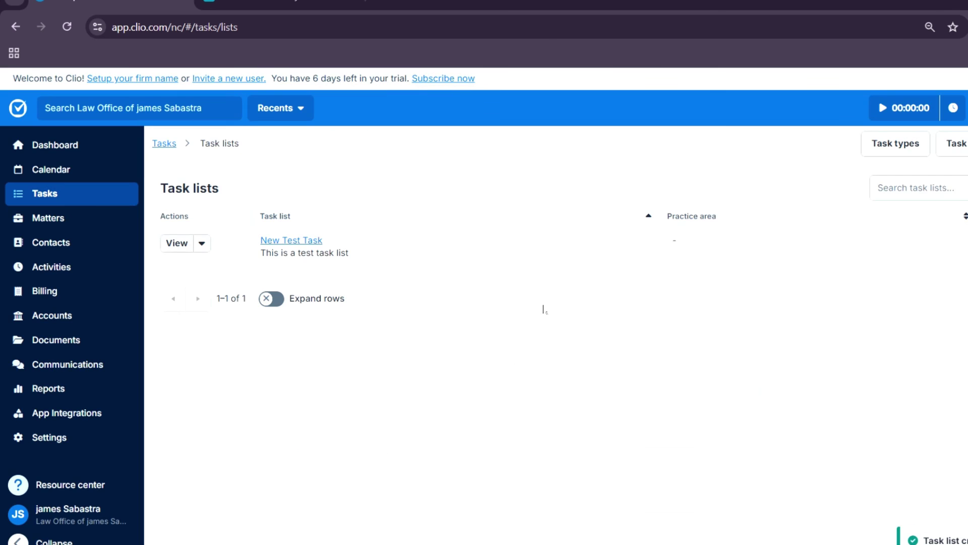
Pass through the empty Matters list to the Billing page showing no unpaid bills or trust requests
{"action": "left_click", "coordinate": [87, 226]}
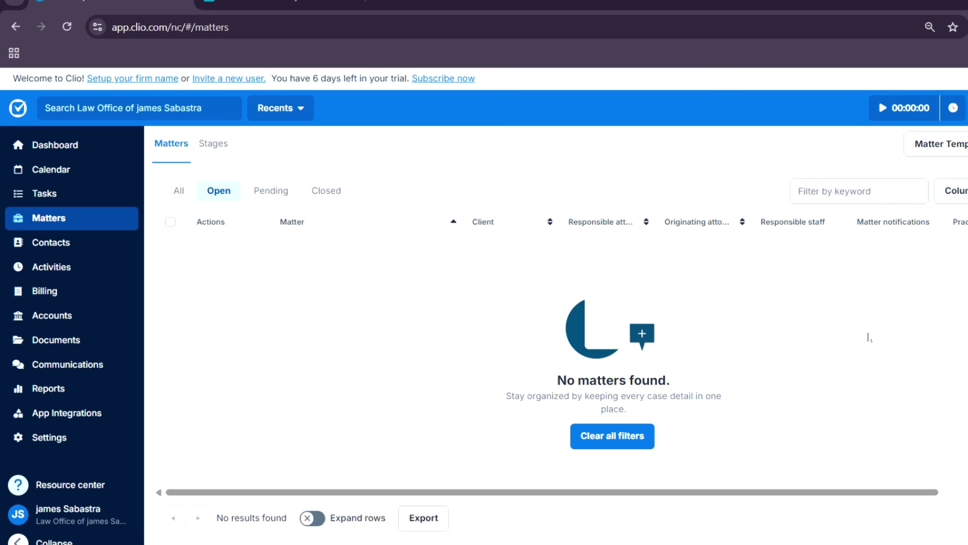
{"action": "left_click", "coordinate": [104, 297]}
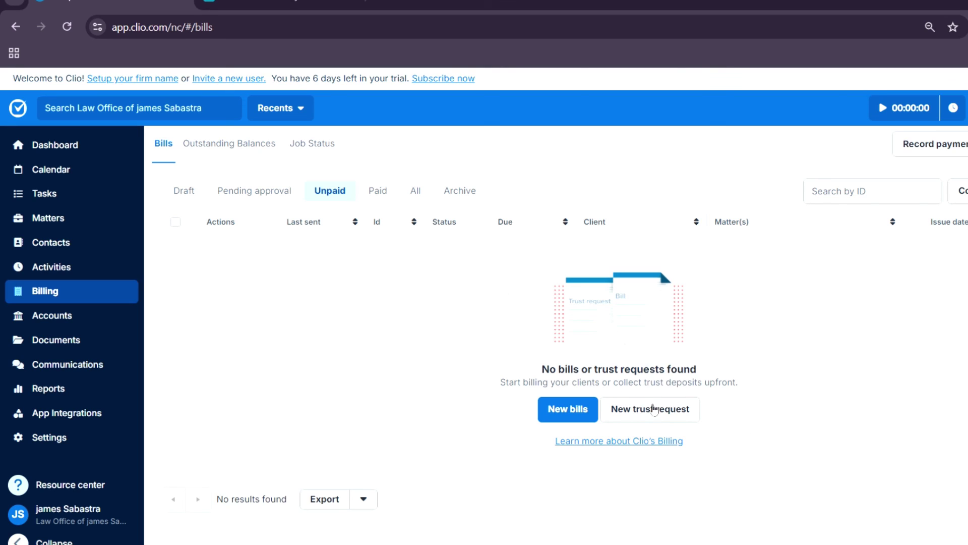
Open New bills, which finds no billable clients and 0 selected
{"action": "left_click", "coordinate": [575, 409]}
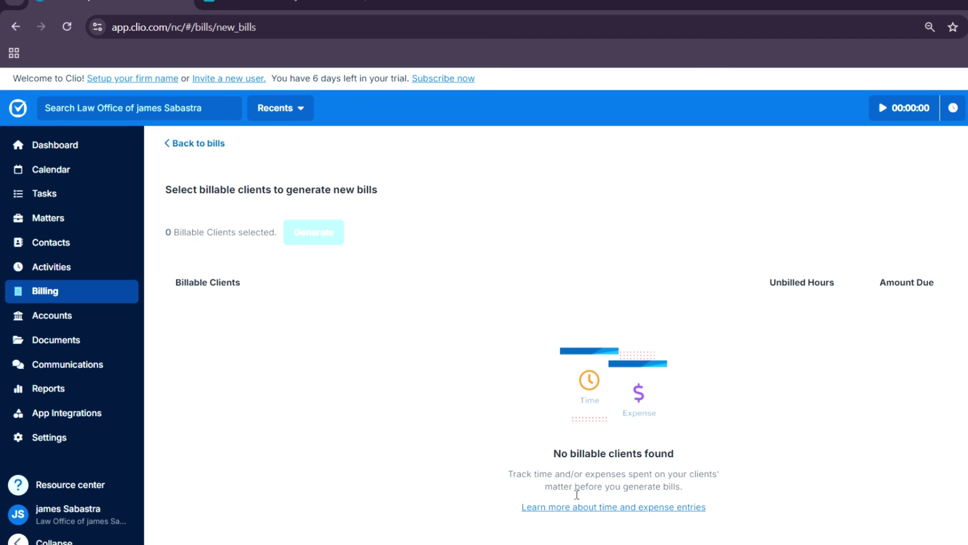
{"action": "left_click", "coordinate": [96, 418]}
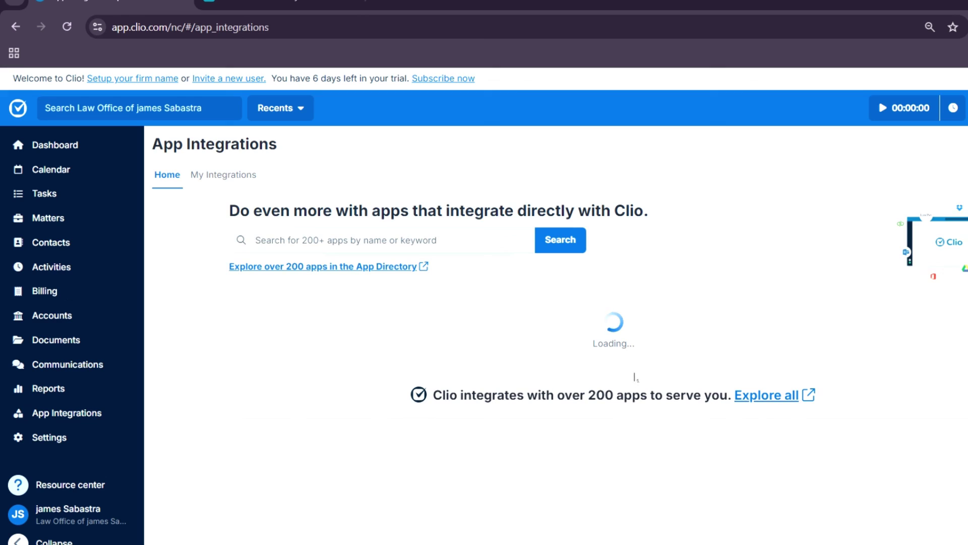
{"action": "scroll", "coordinate": [741, 360], "scroll_direction": "down", "scroll_amount": 3}
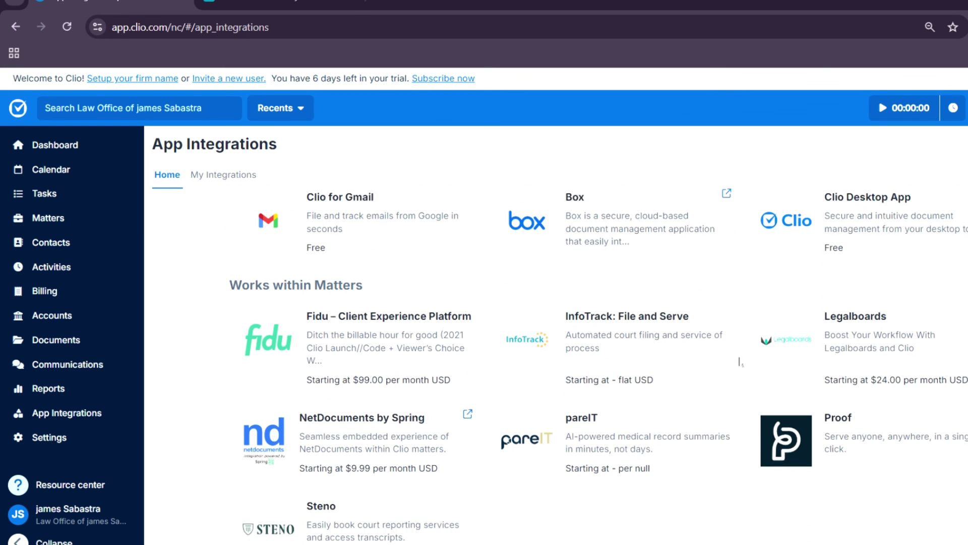